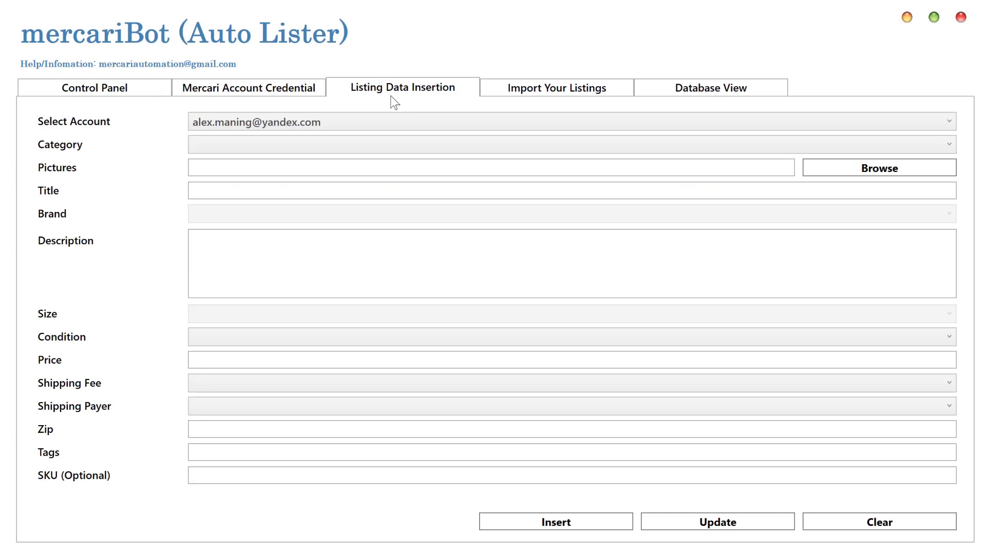
# Step: Look over the listing import page and the database view of accounts and listings
pyautogui.click(531, 98)
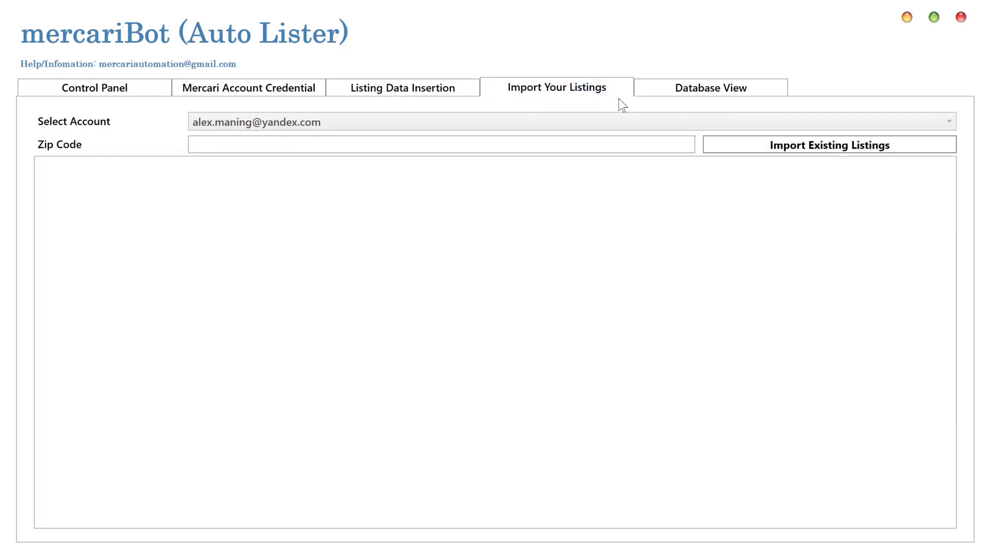
pyautogui.click(656, 96)
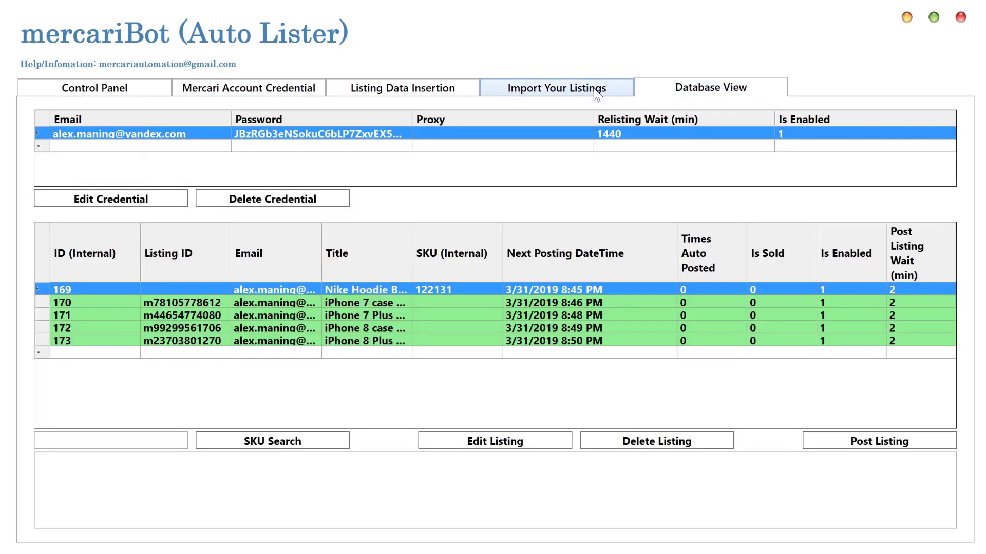
pyautogui.click(596, 94)
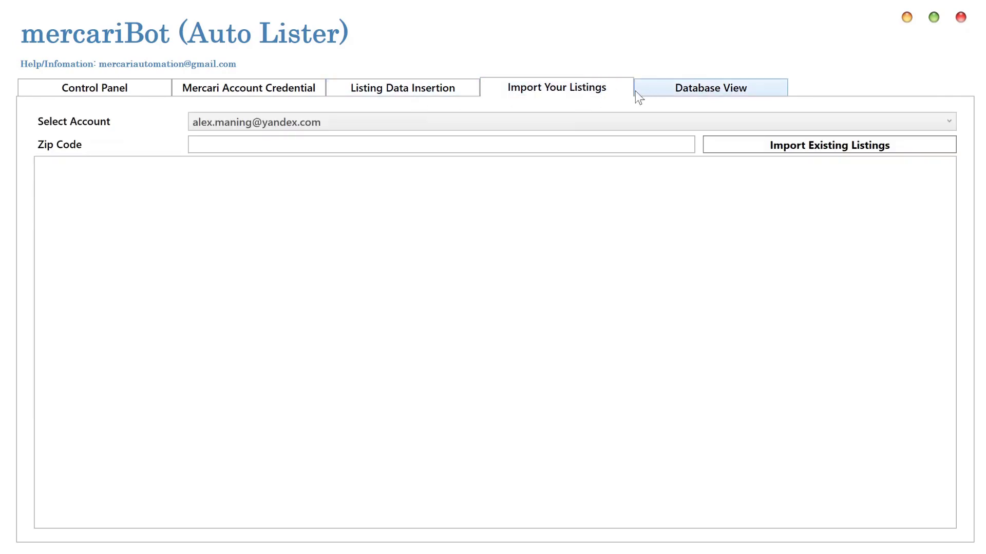
pyautogui.click(701, 92)
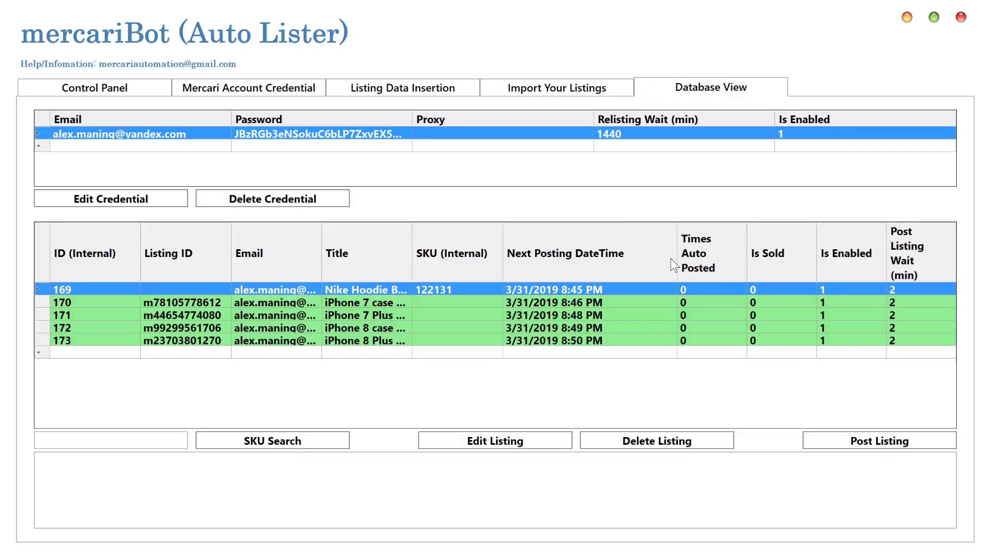
# Step: Widen the Next Posting DateTime and Title columns of the listings table in the database view, and resize the window
pyautogui.moveTo(677, 254); pyautogui.dragTo(693, 254)
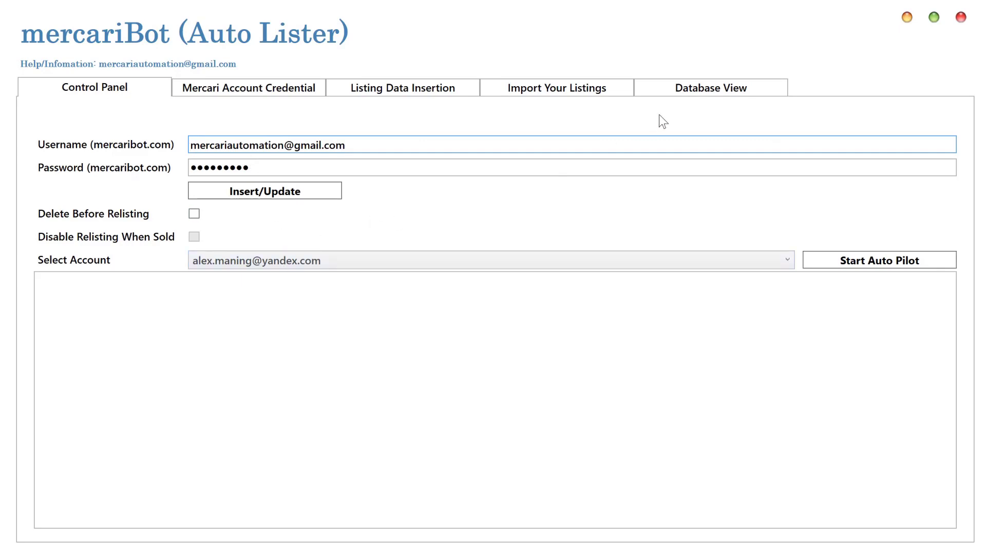
pyautogui.click(677, 91)
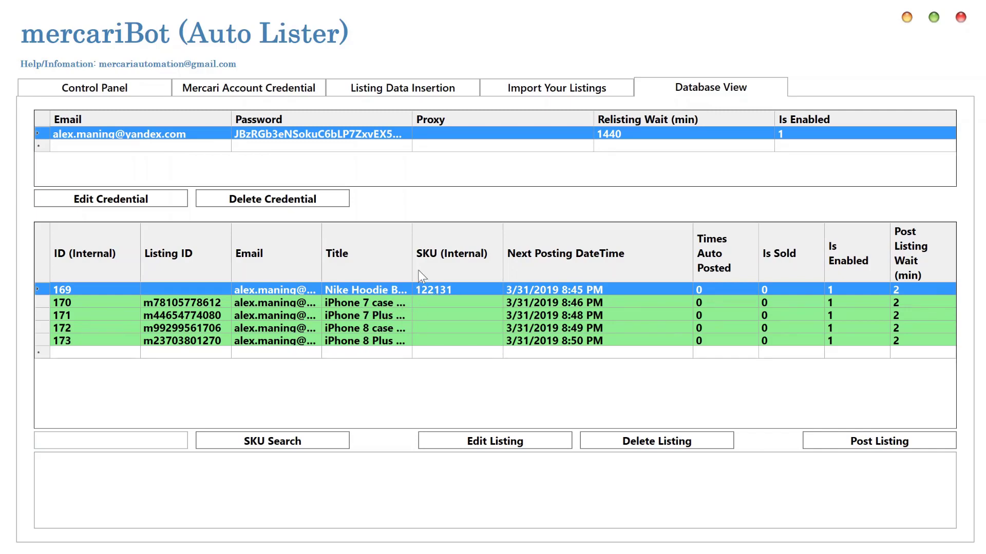
pyautogui.moveTo(413, 266); pyautogui.dragTo(520, 255)
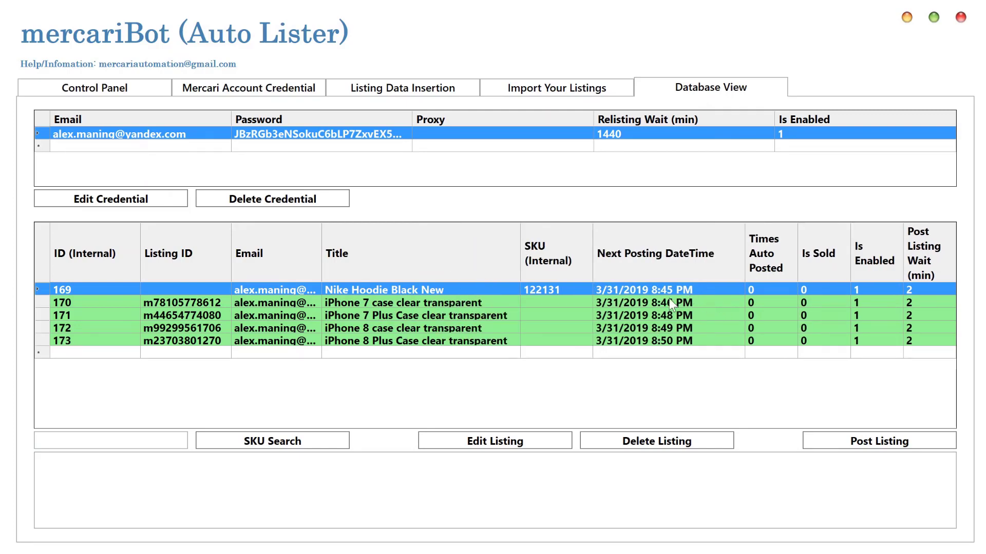
pyautogui.click(933, 17)
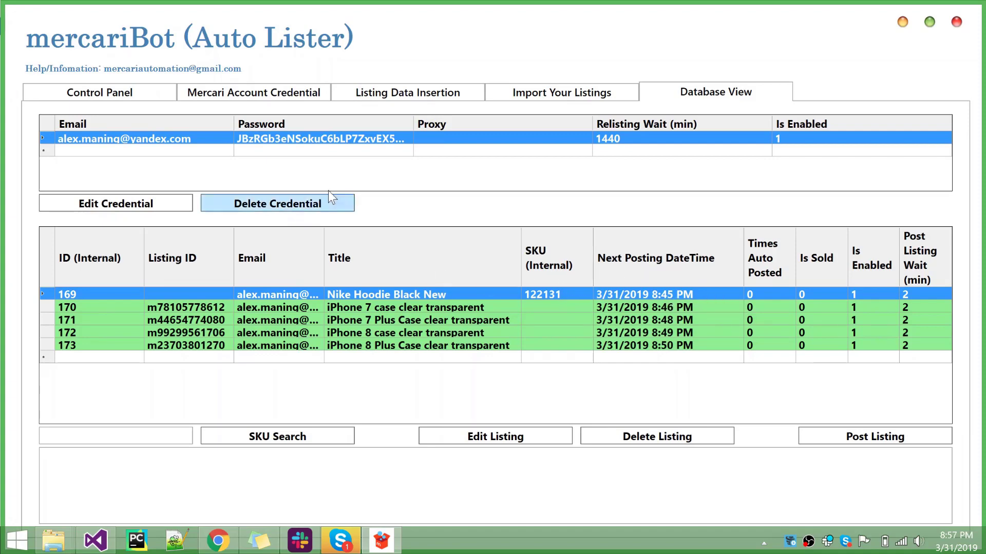
# Step: Enable the Delete Before Relisting and Disable Relisting When Sold options in the control panel
pyautogui.click(160, 97)
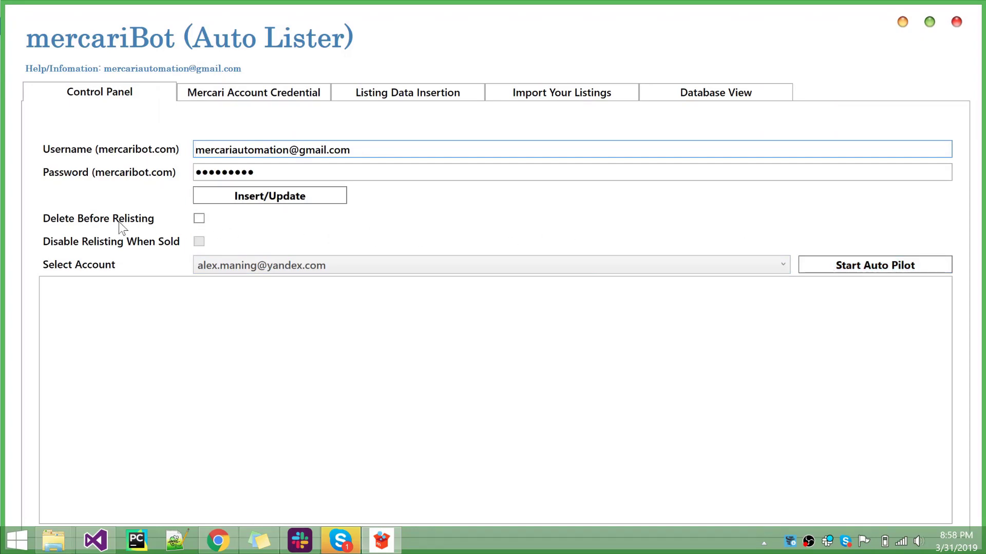
pyautogui.click(198, 221)
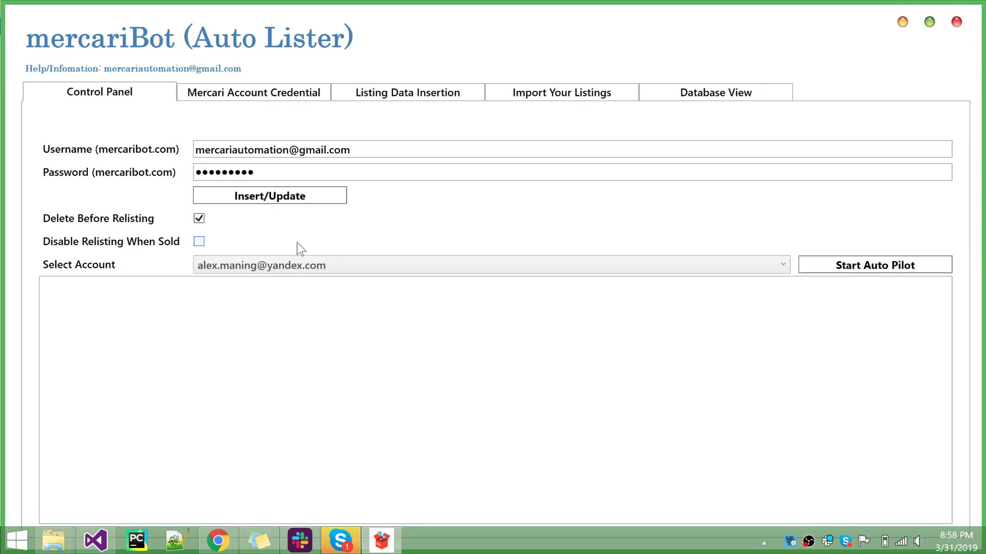
pyautogui.click(200, 243)
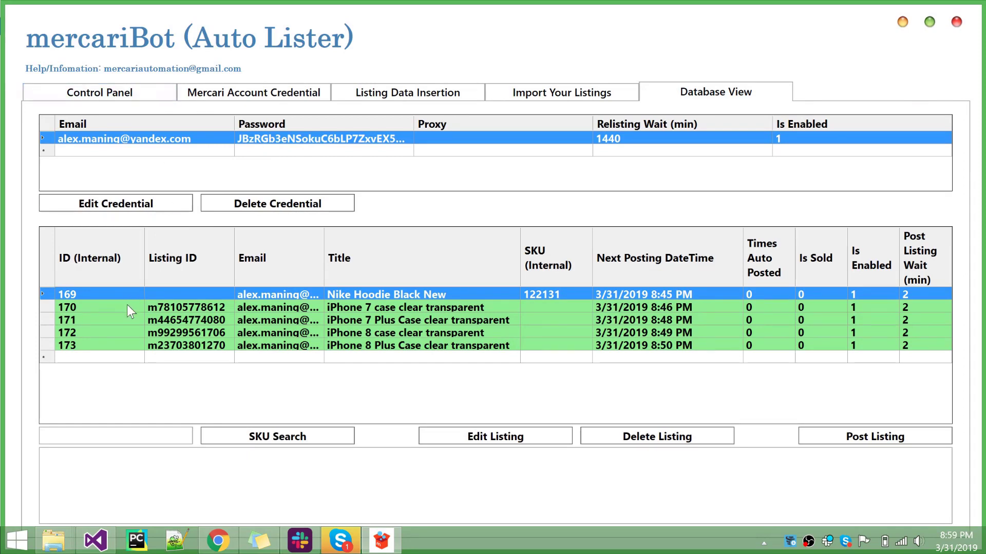
# Step: Check the auto pilot's posting log and compare it with the refreshed Mercari My listings page in Chrome
pyautogui.click(133, 93)
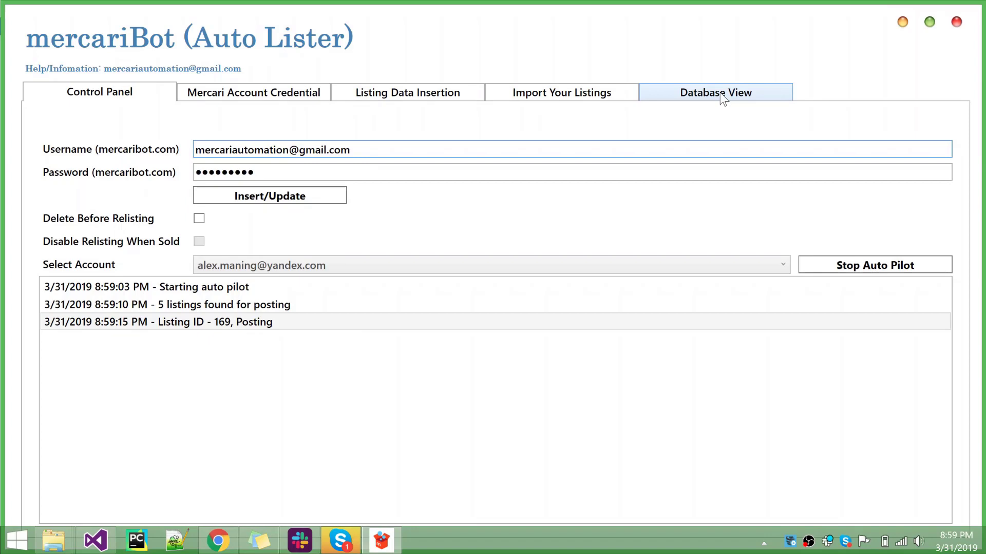
pyautogui.click(218, 540)
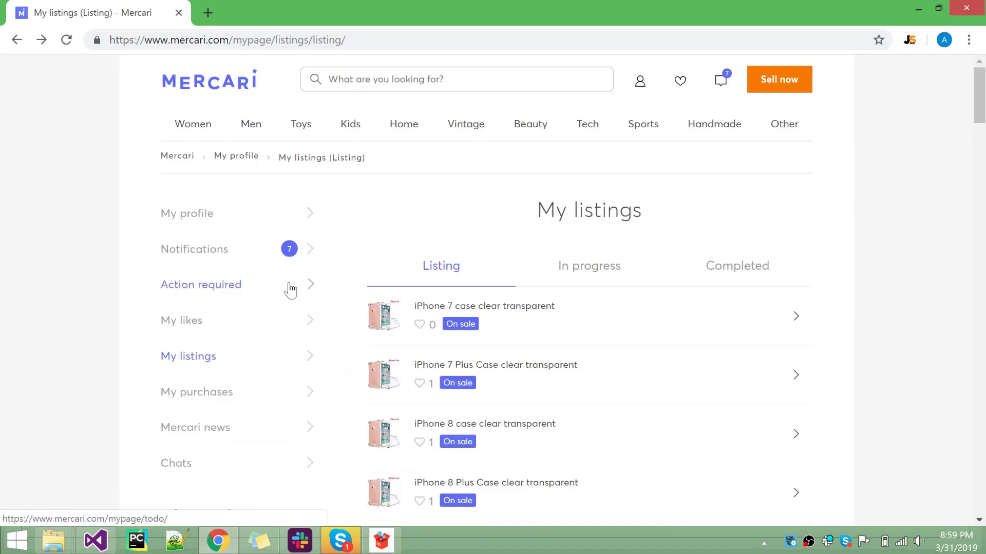
pyautogui.click(66, 40)
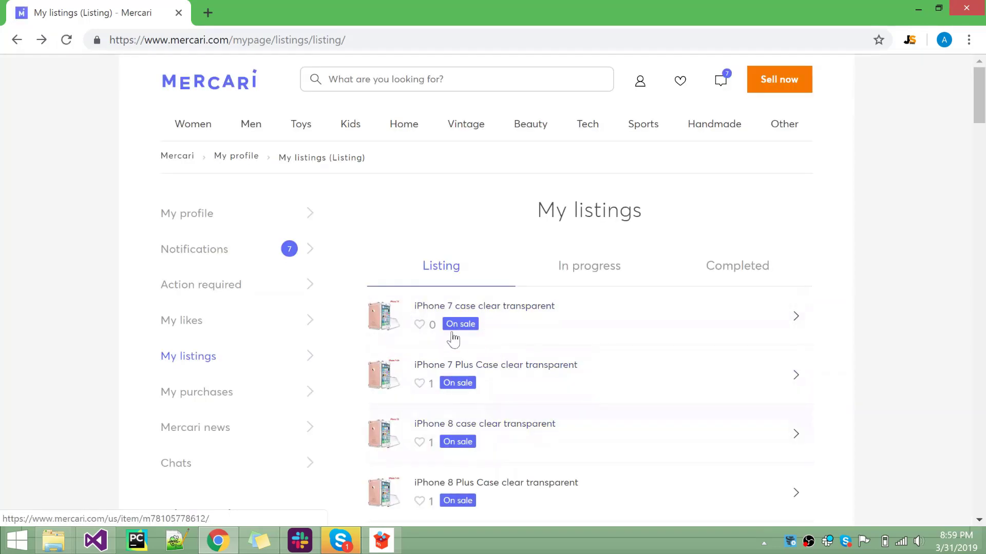
pyautogui.click(247, 548)
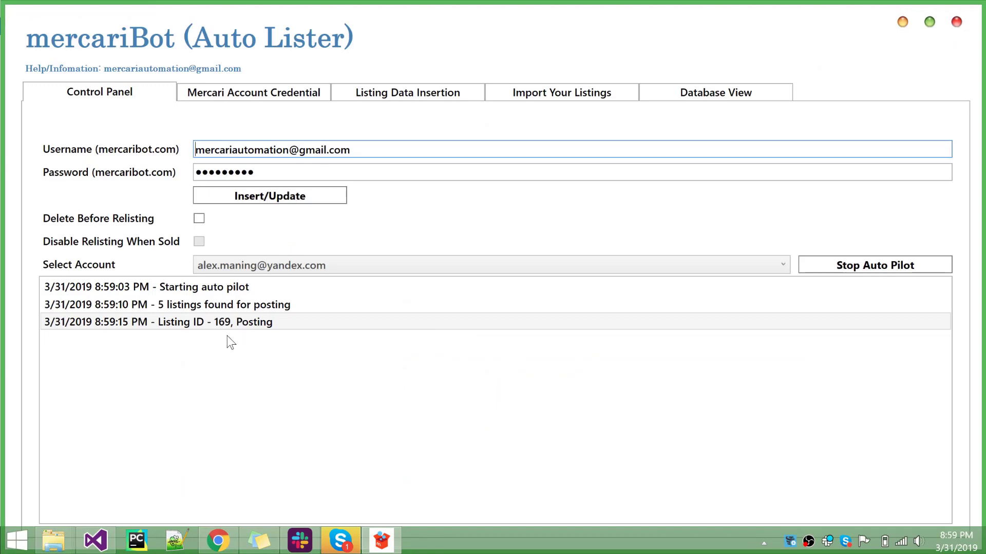
pyautogui.click(218, 540)
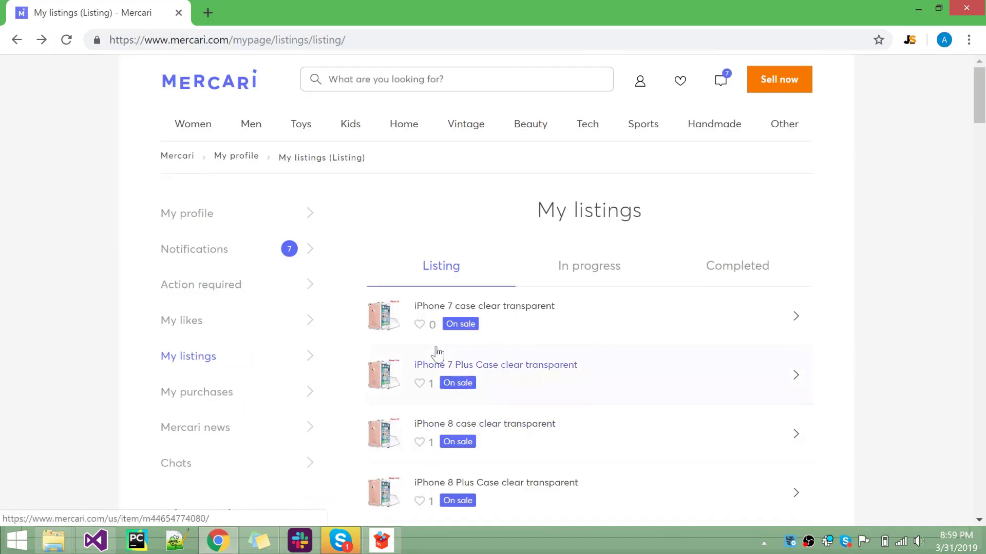
pyautogui.click(218, 540)
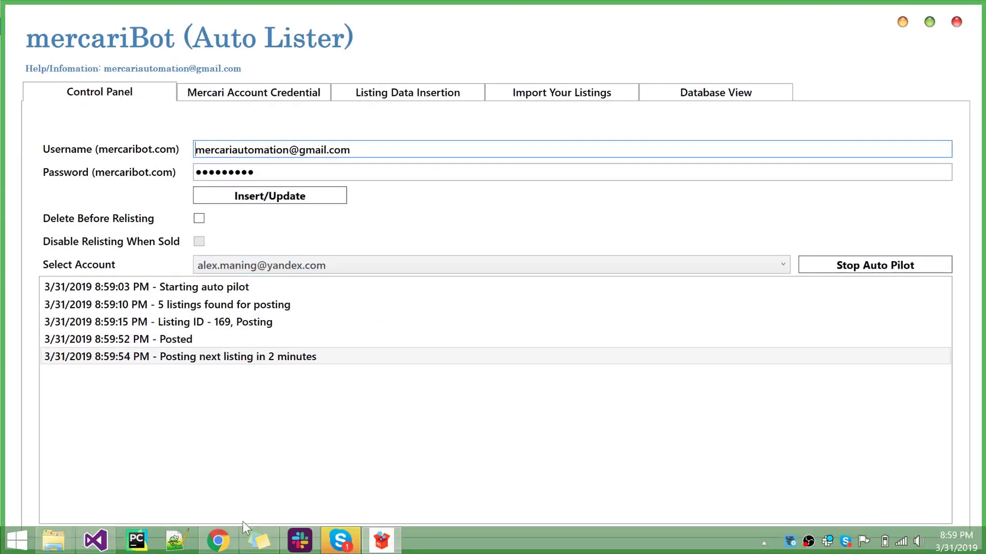
# Step: Refresh the My listings page in Chrome again and check it against the auto pilot log for the hoodie listing
pyautogui.click(230, 545)
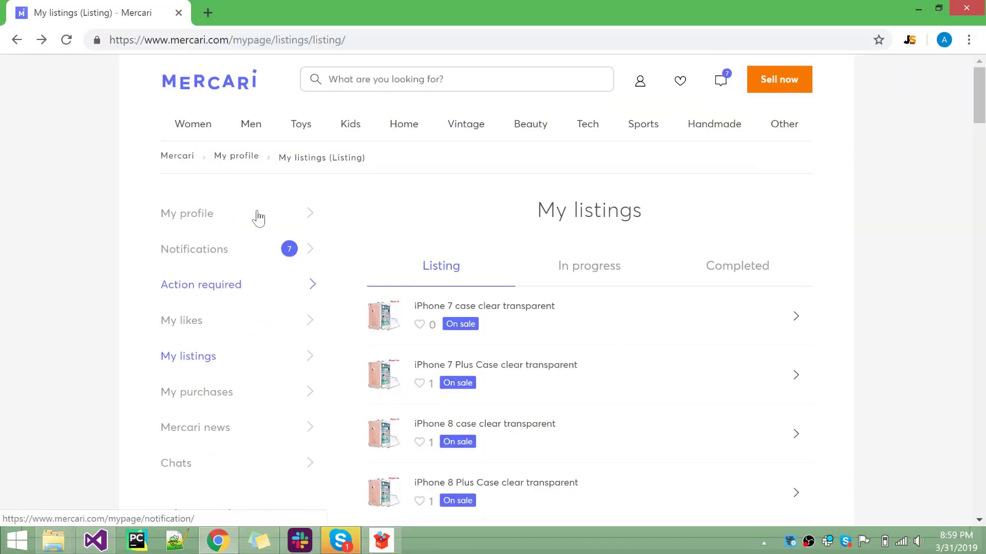
pyautogui.click(65, 39)
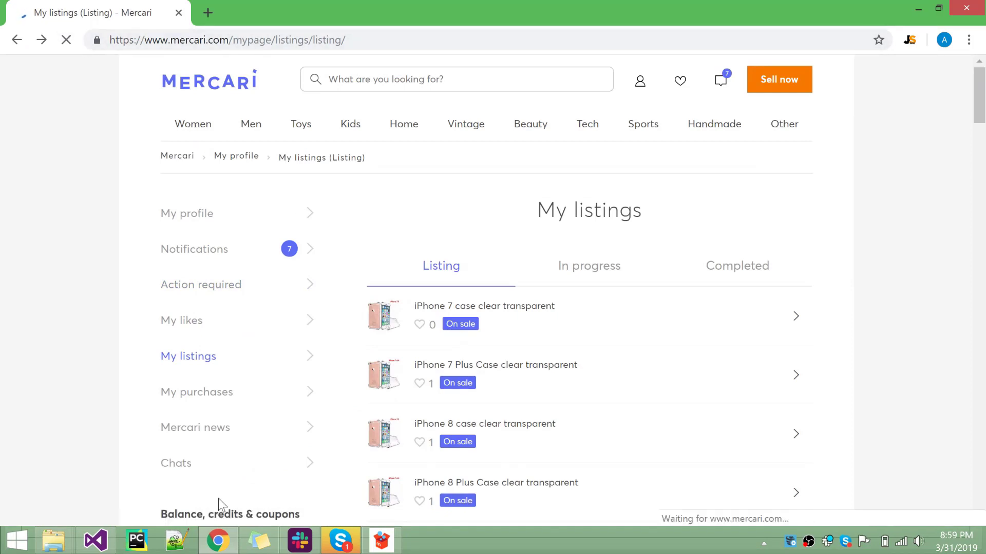
pyautogui.click(219, 543)
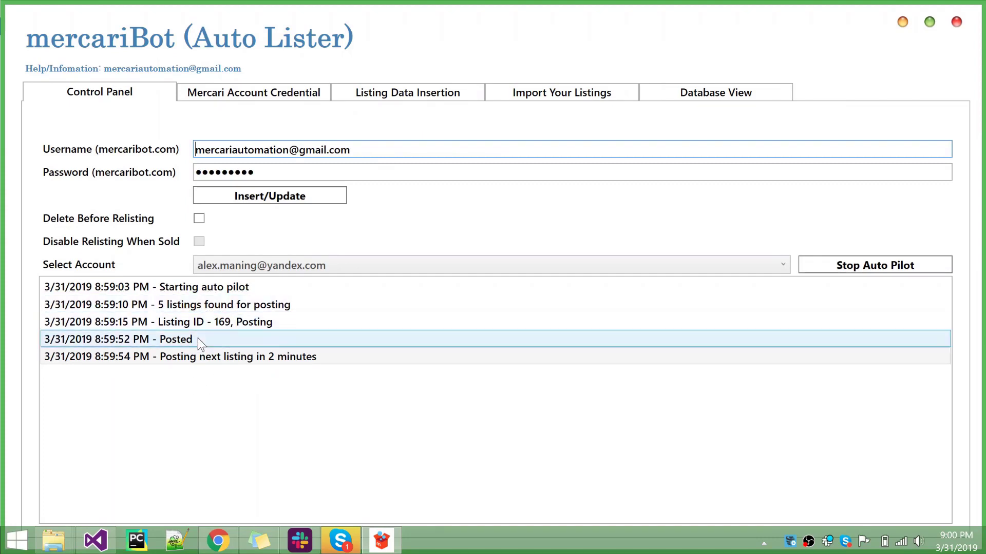
pyautogui.click(218, 540)
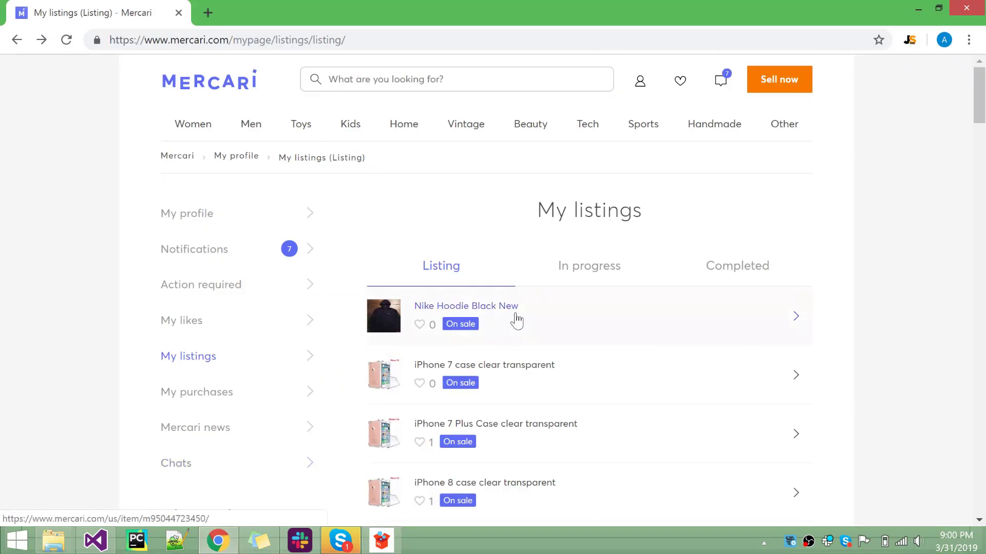
# Step: Open the Nike Hoodie Black New listing on Mercari and review its photos, price, item details, description and tags
pyautogui.click(516, 322)
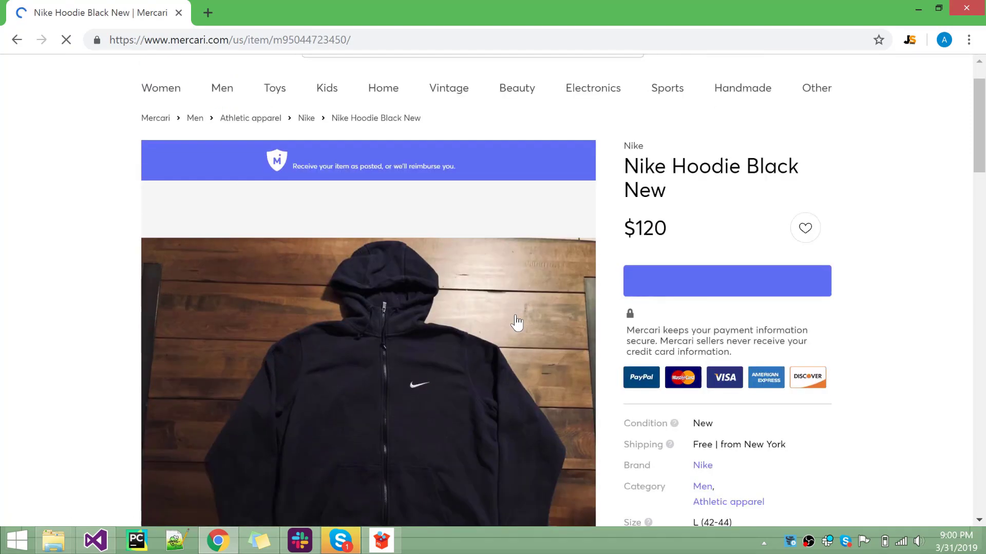
pyautogui.scroll(-5, 517, 323)
pyautogui.click(316, 386)
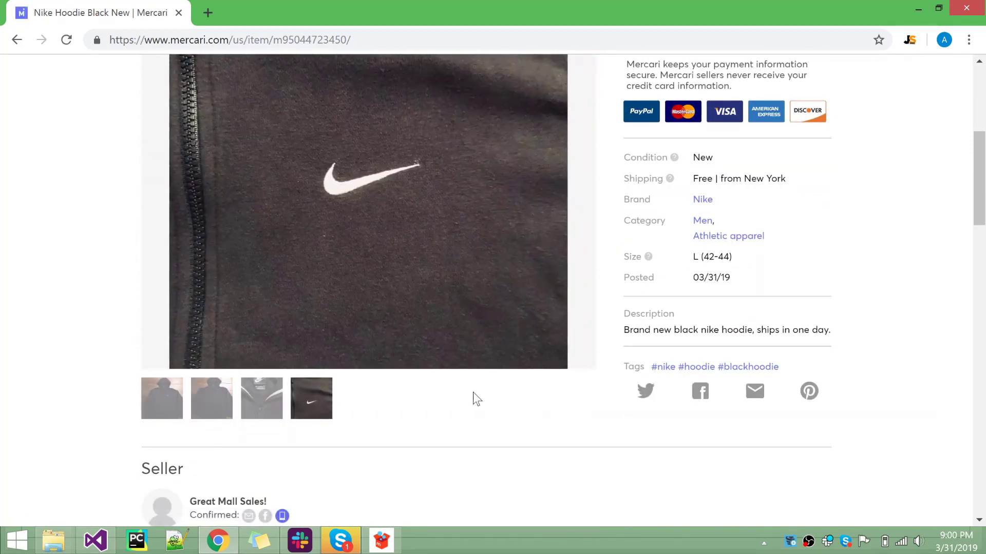
pyautogui.scroll(2, 473, 392)
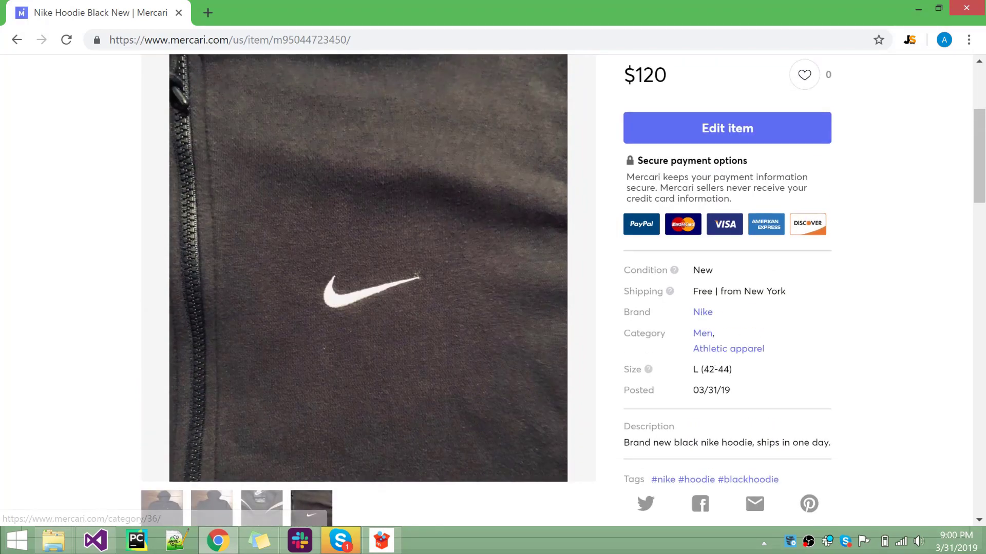
pyautogui.scroll(3, 770, 303)
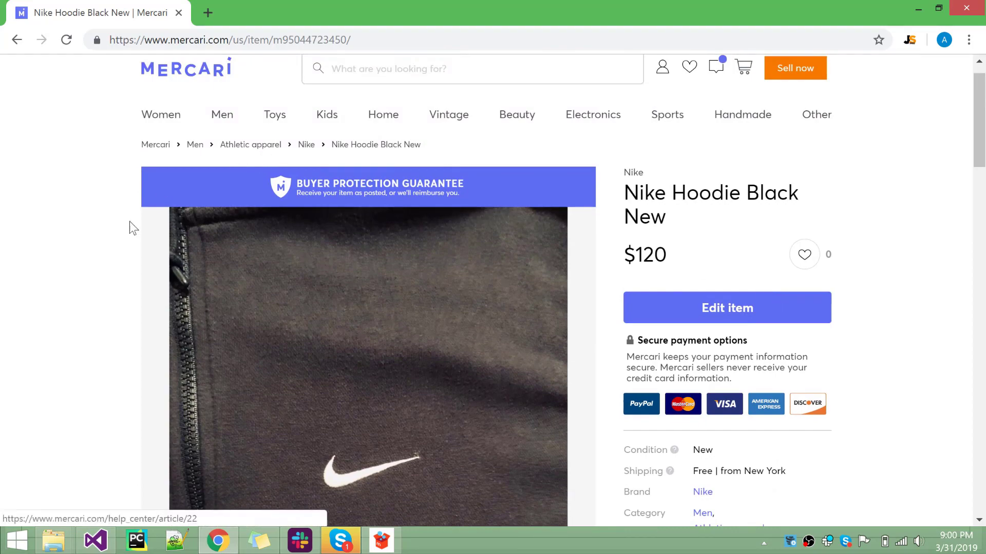
pyautogui.scroll(-3, 86, 259)
pyautogui.scroll(-2, 86, 259)
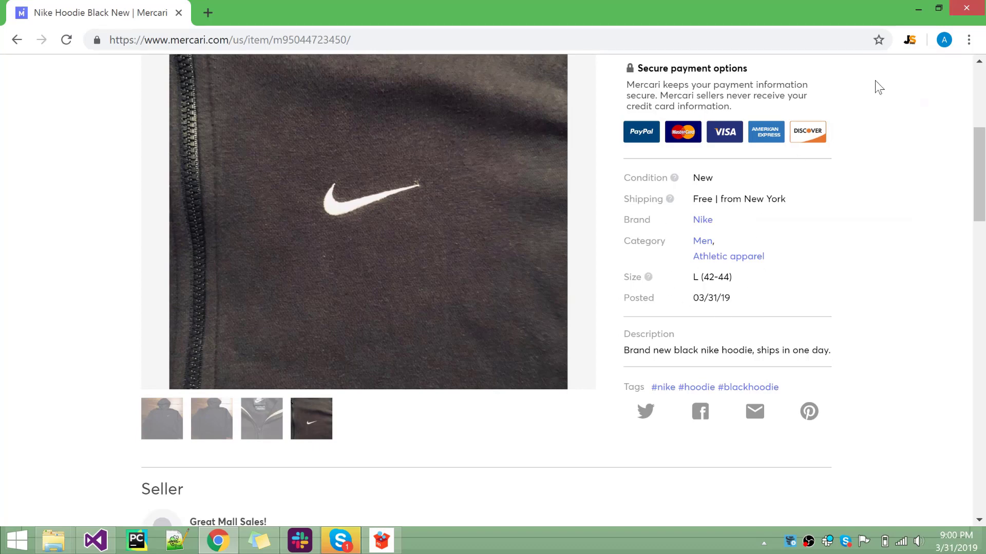
pyautogui.click(918, 9)
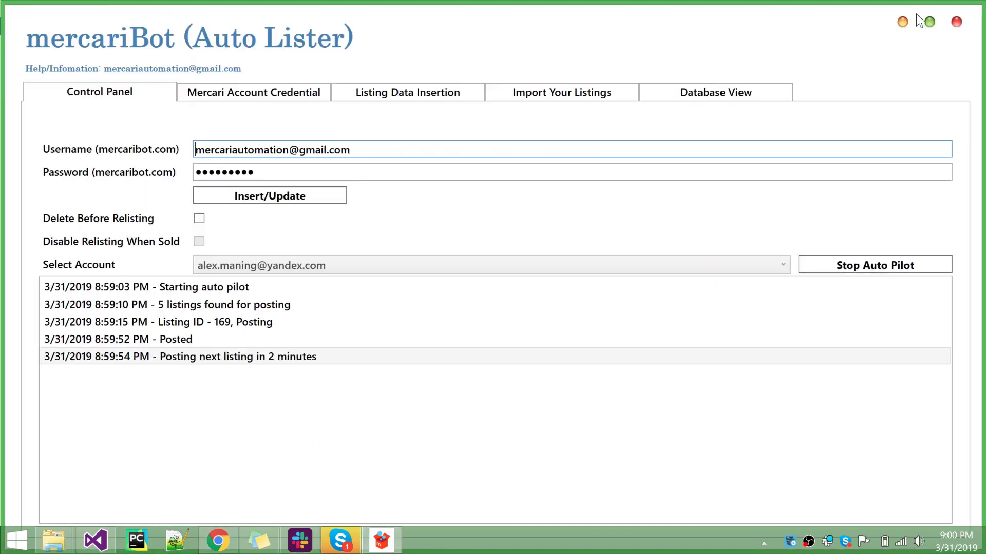
# Step: Check the stored data and listing ID of the Nike Hoodie Black New record against its live Mercari page
pyautogui.click(698, 98)
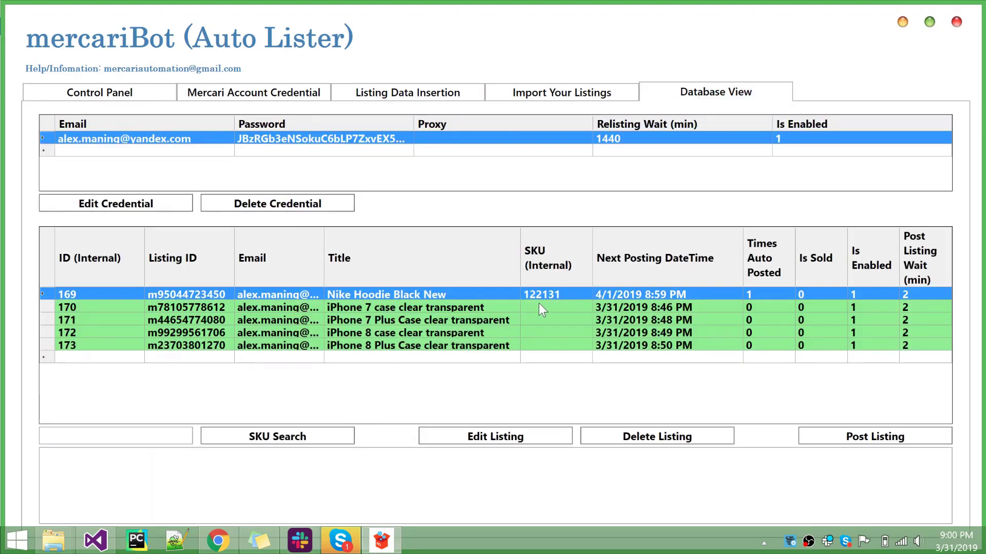
pyautogui.click(515, 438)
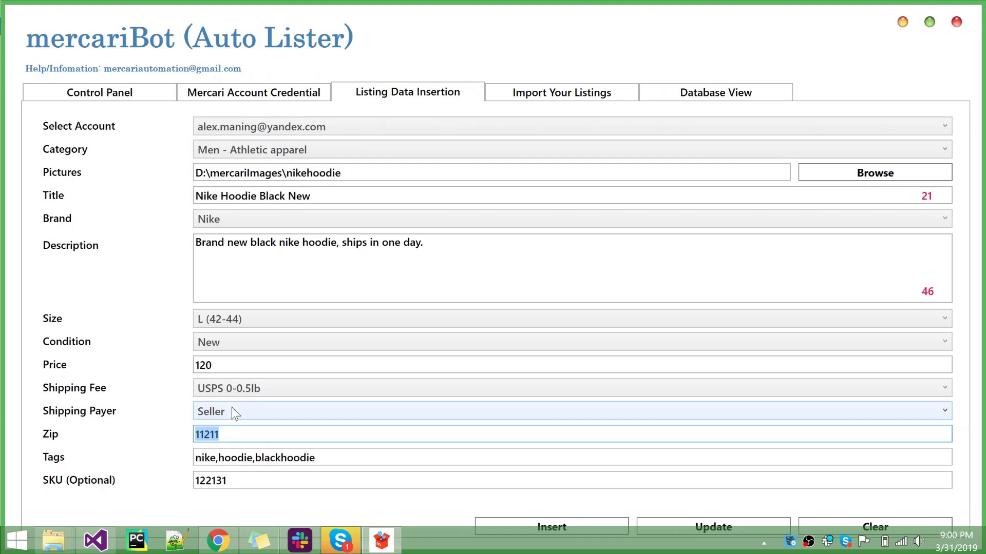
pyautogui.click(699, 98)
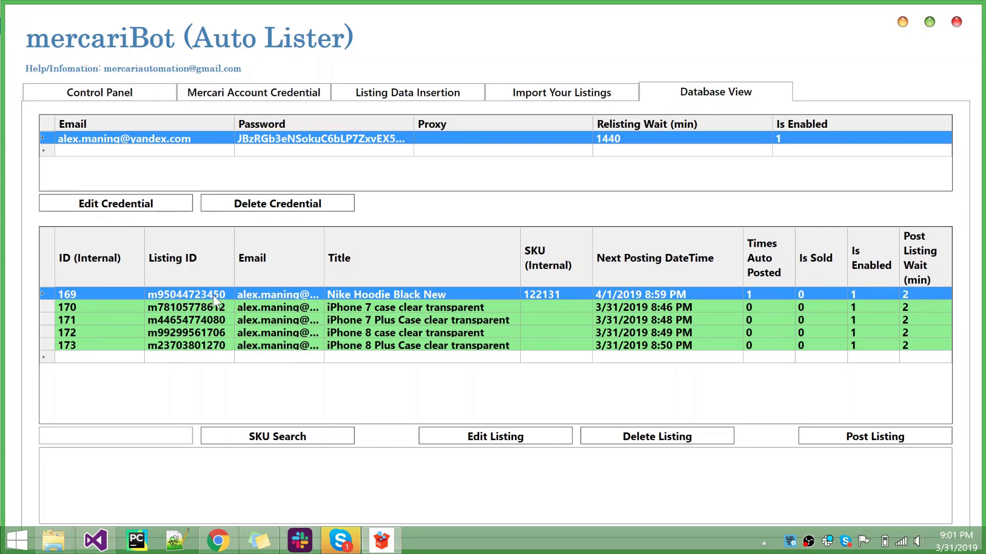
pyautogui.click(218, 540)
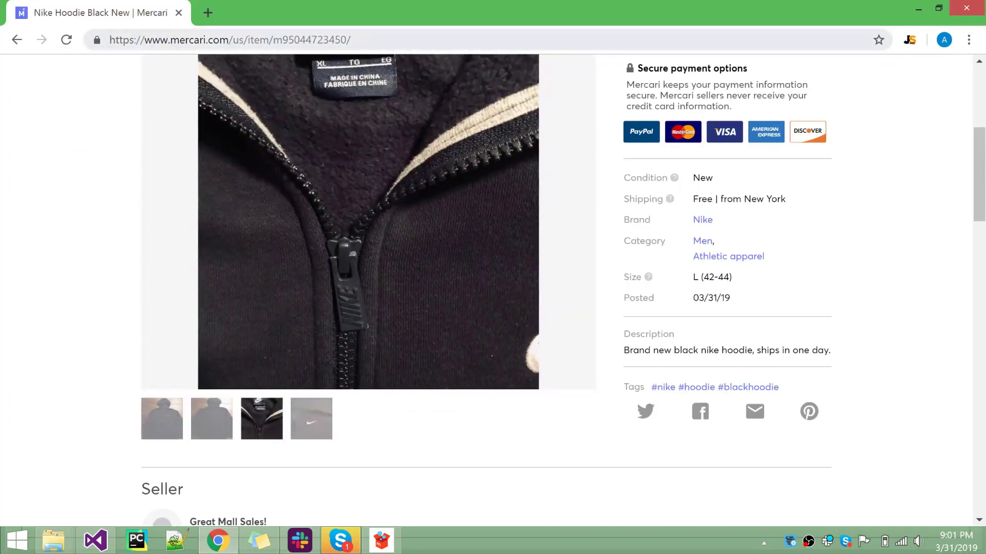
pyautogui.click(919, 10)
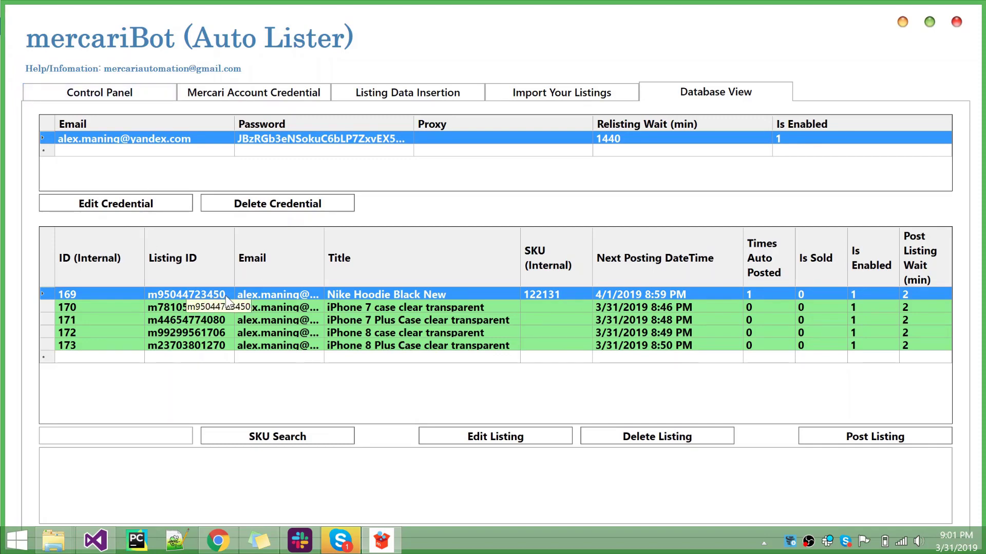
# Step: Review the auto pilot log and switch to File Explorer to view the nikehoodie picture folder
pyautogui.click(138, 97)
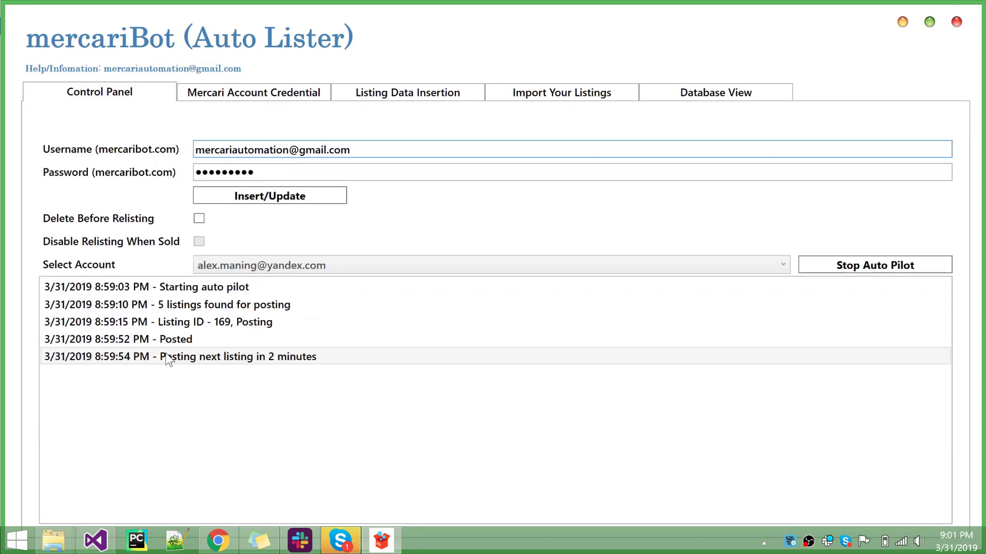
pyautogui.moveTo(51, 548)
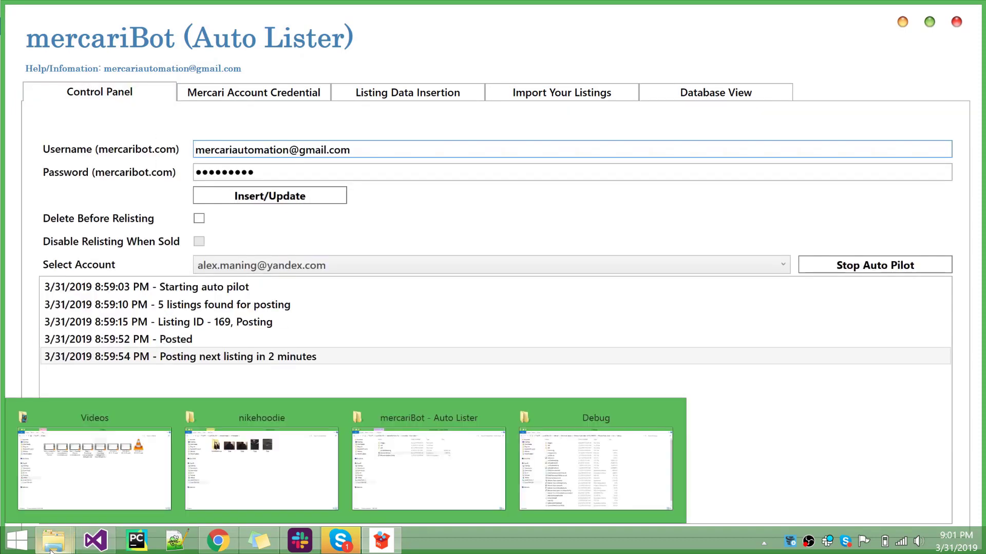
pyautogui.click(233, 479)
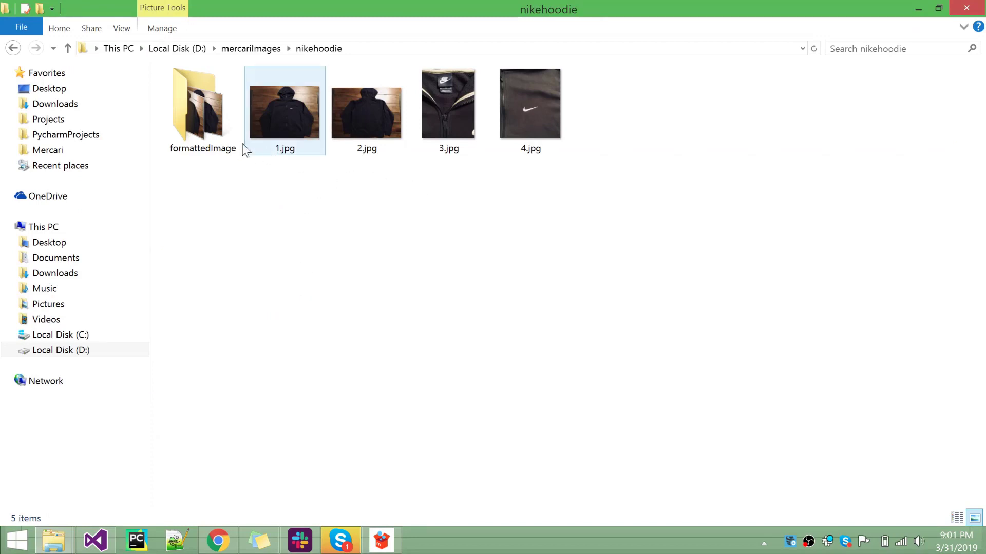
# Step: Examine the pictures in the formattedImage subfolder and return to the nikehoodie folder
pyautogui.doubleClick(190, 118)
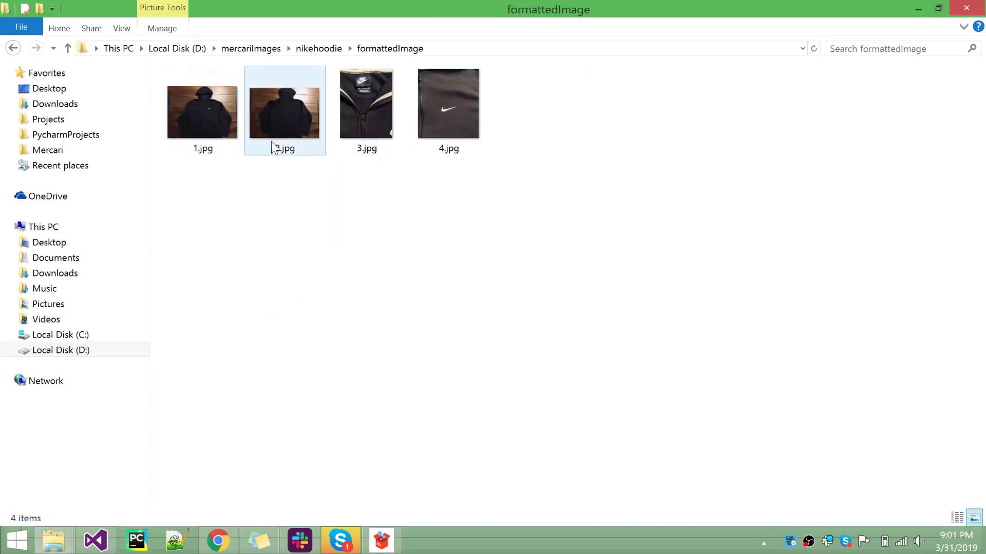
pyautogui.click(226, 128)
pyautogui.click(286, 129)
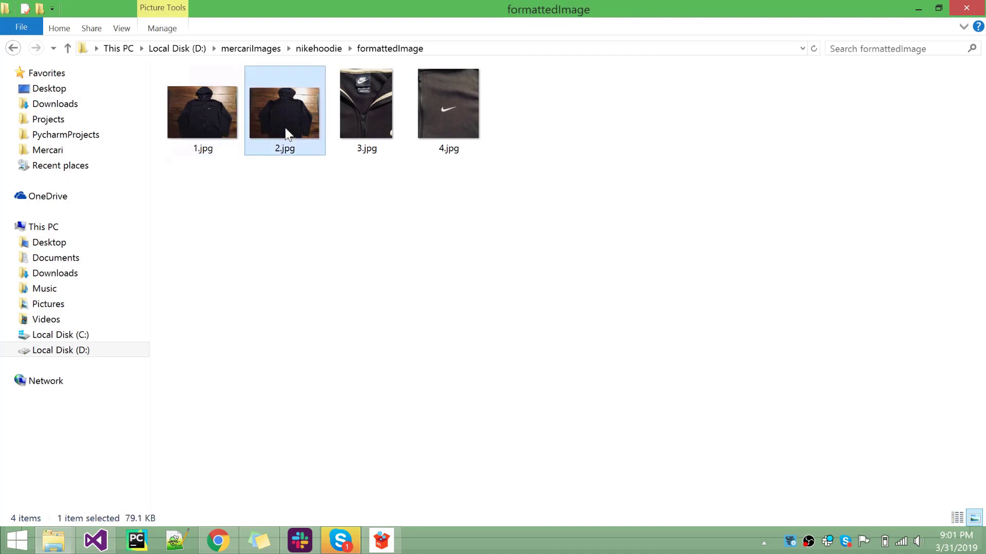
pyautogui.click(321, 49)
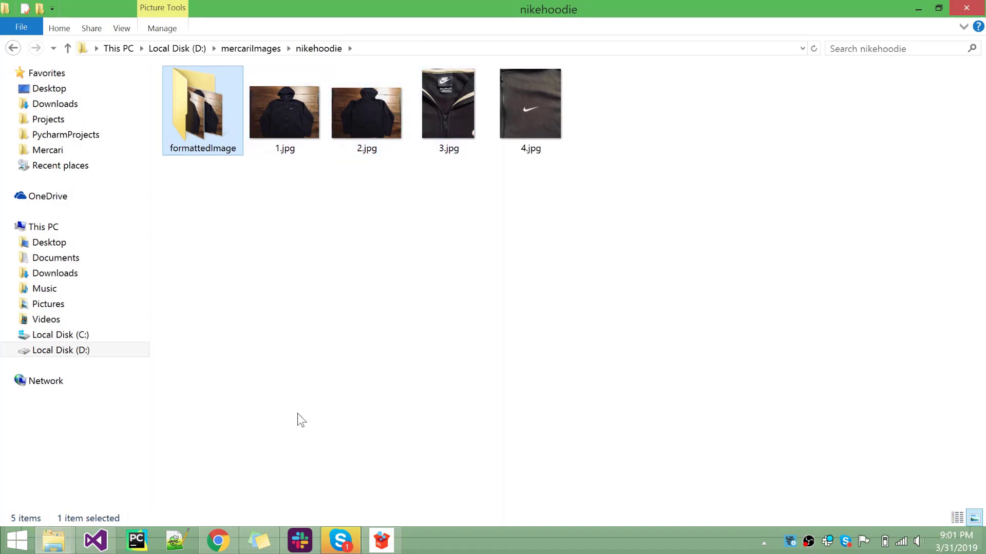
# Step: Switch to mercariBot, check the iPhone 7 case record's listing ID in the database view, and return to the control panel
pyautogui.click(381, 541)
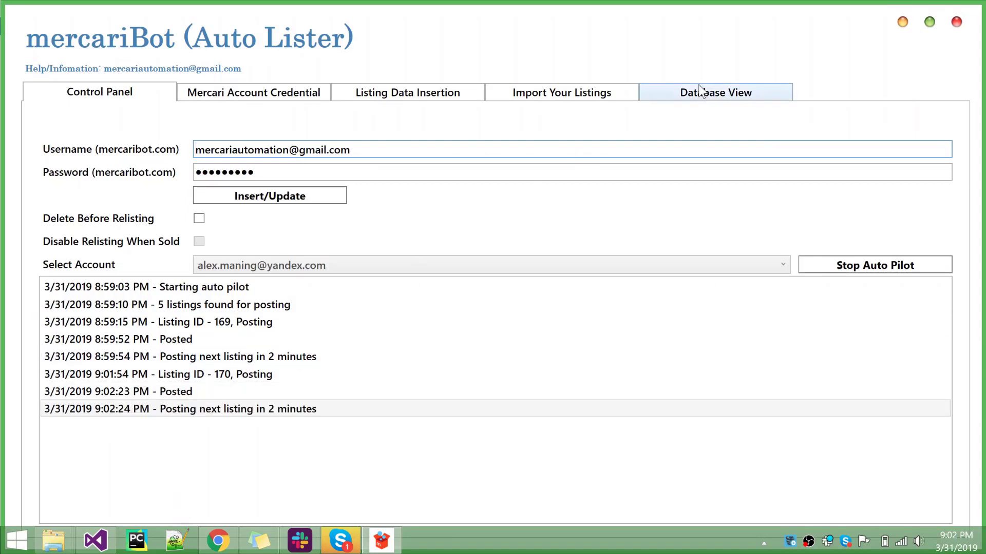
pyautogui.click(702, 97)
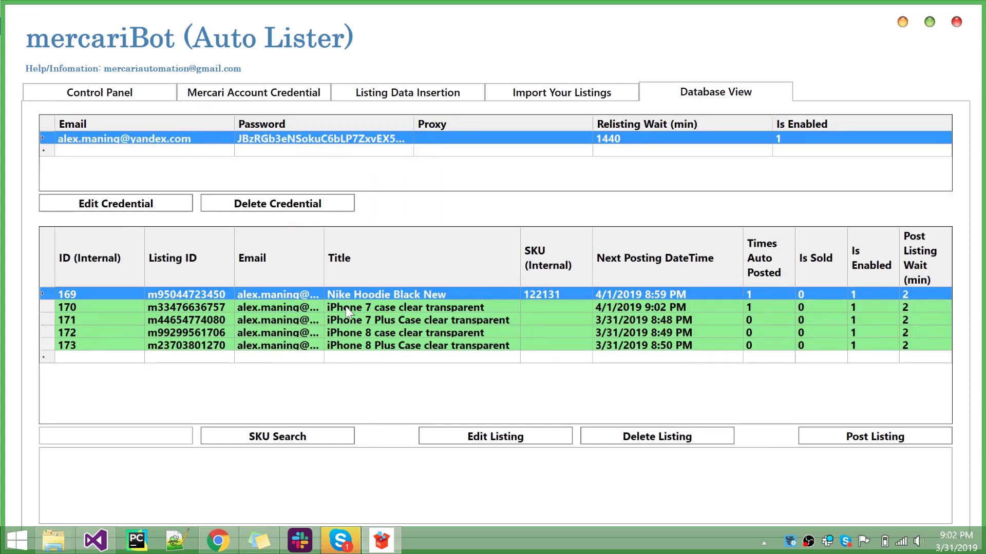
pyautogui.click(227, 308)
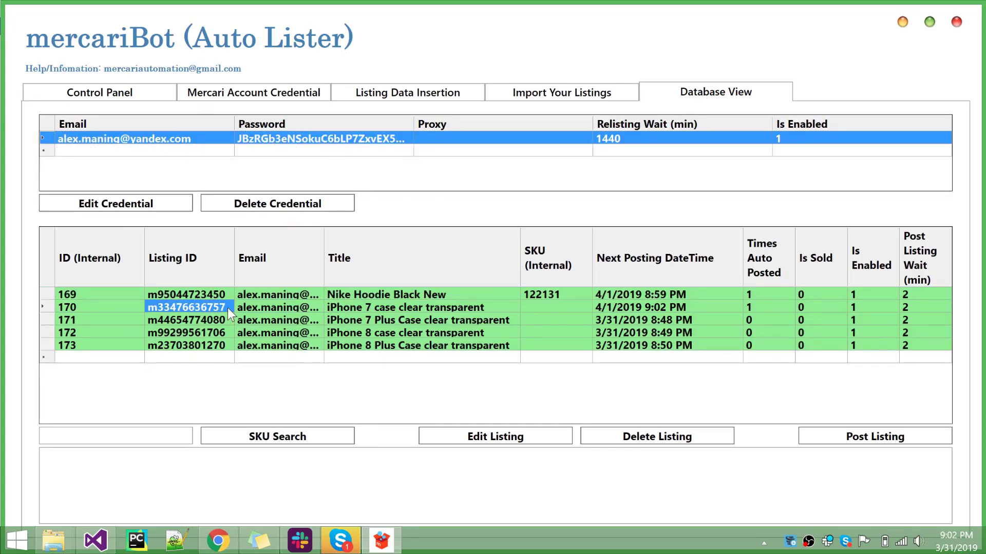
pyautogui.click(143, 96)
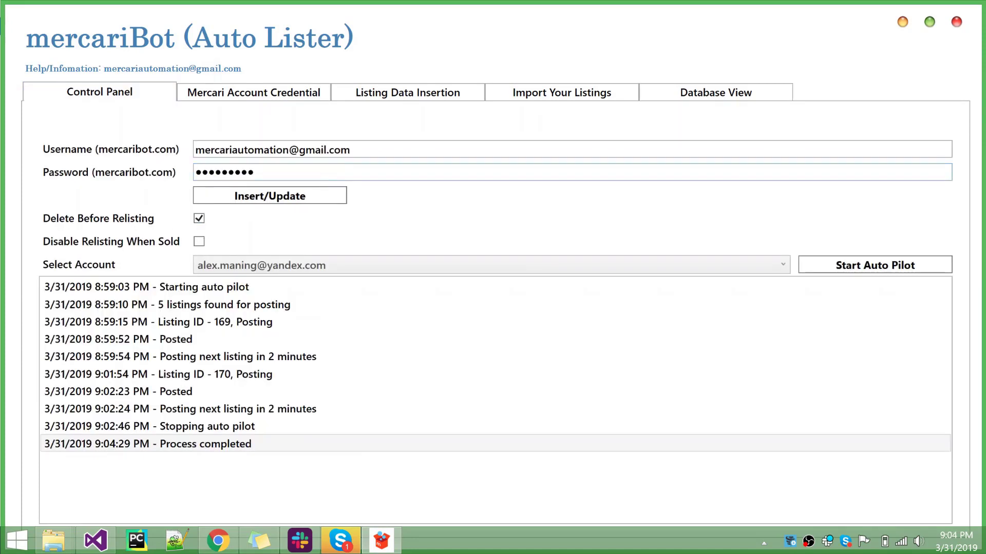
# Step: Review the listing IDs of stored records 171 to 173 in the database view
pyautogui.click(699, 95)
pyautogui.click(208, 317)
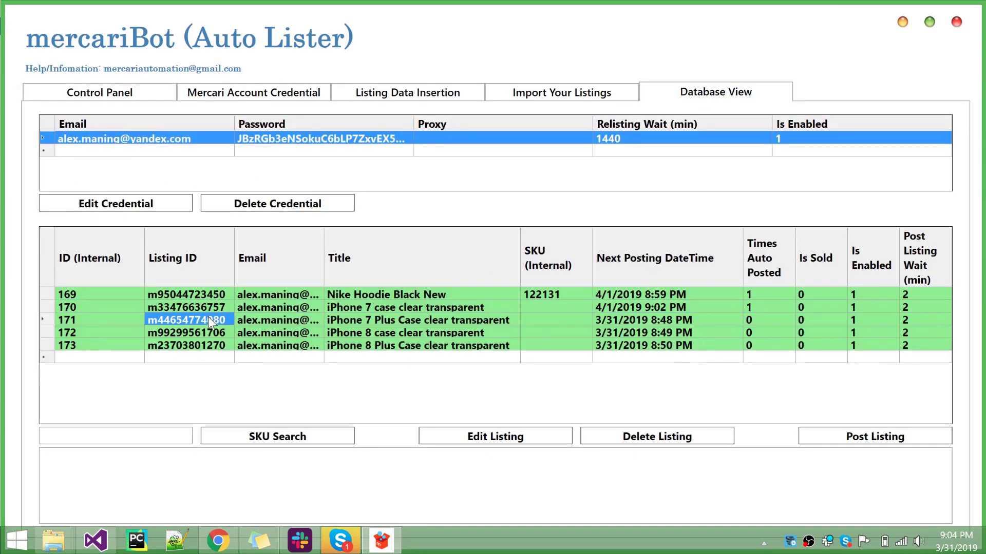
pyautogui.keyDown('shift'); pyautogui.click(209, 346); pyautogui.keyUp('shift')
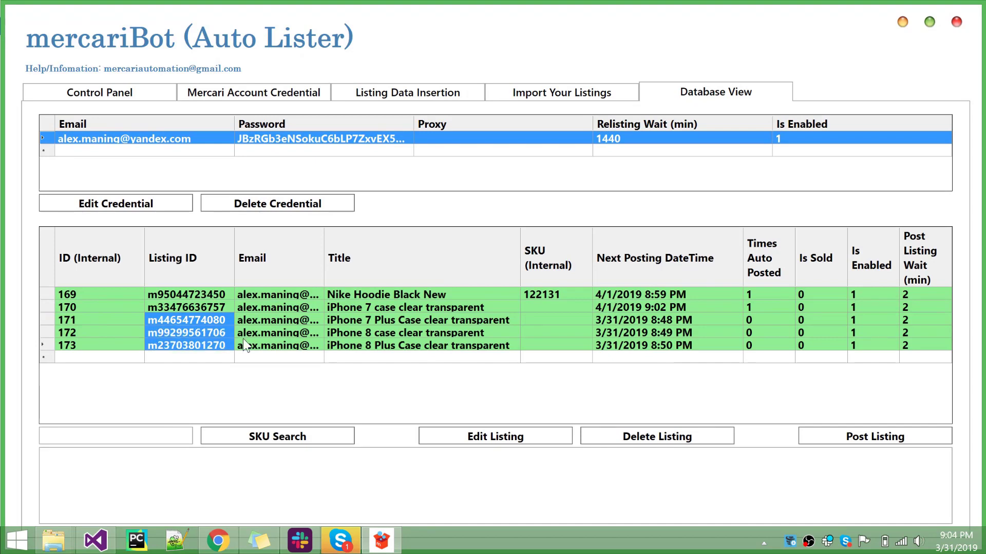
pyautogui.click(222, 321)
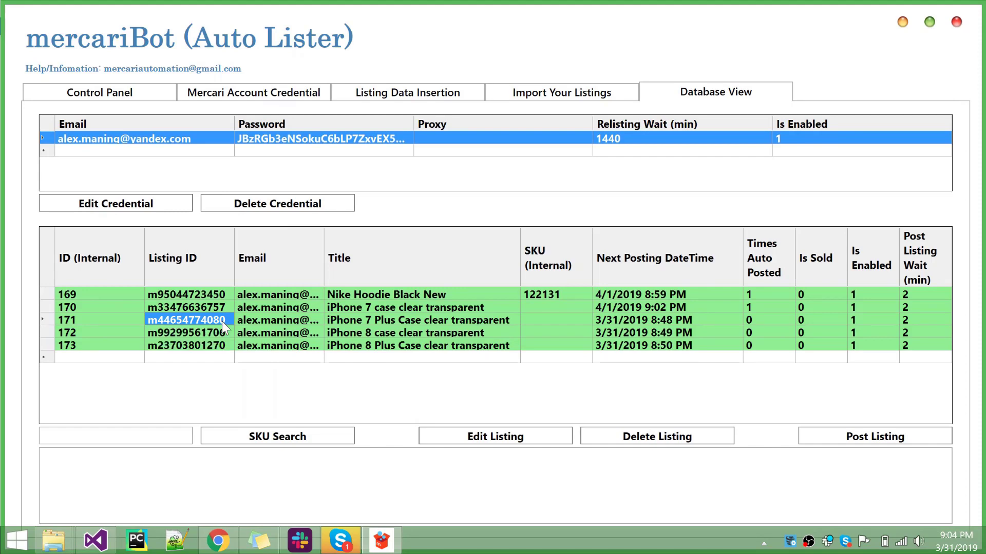
pyautogui.click(218, 540)
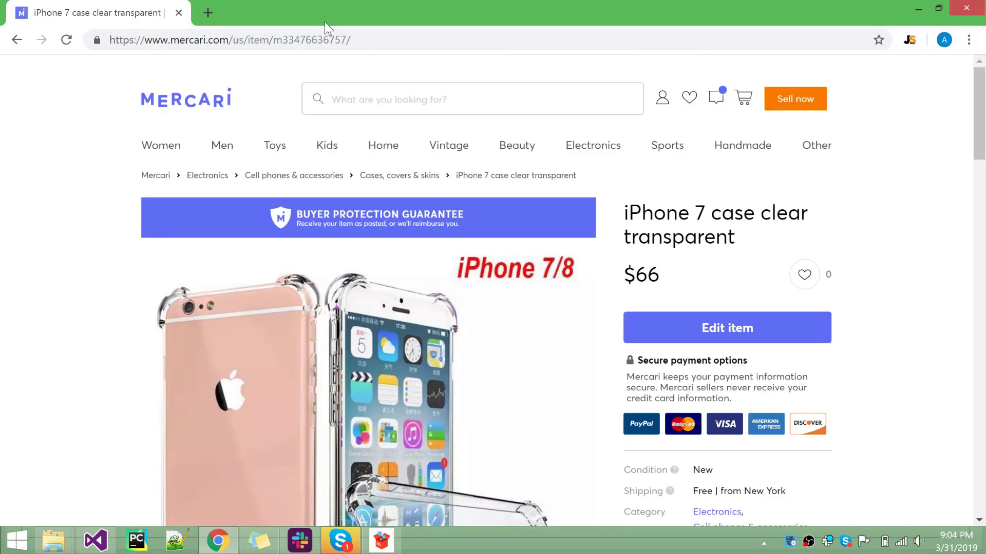
pyautogui.click(305, 41)
pyautogui.click(305, 40)
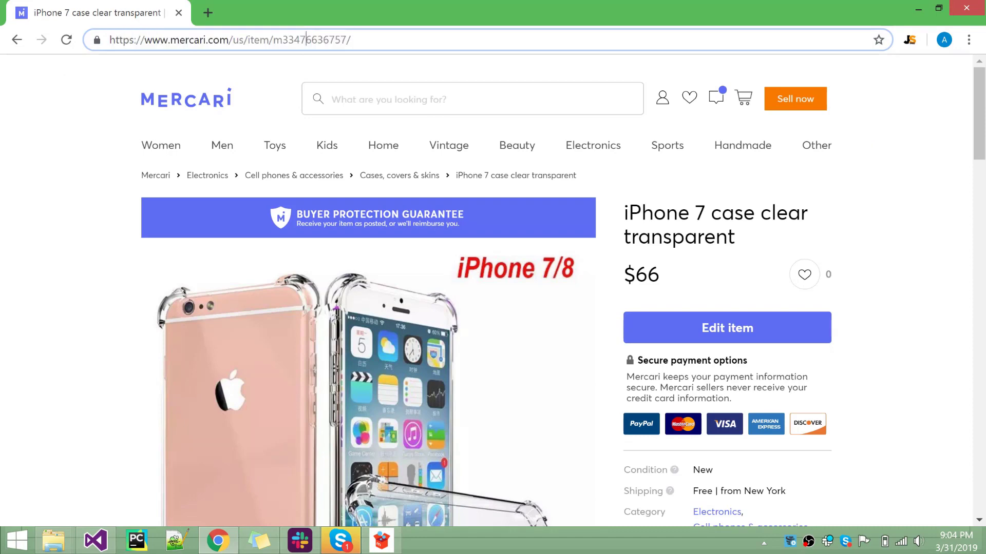
pyautogui.tripleClick(305, 41)
pyautogui.doubleClick(305, 41)
pyautogui.hotkey('ctrl', 'v')
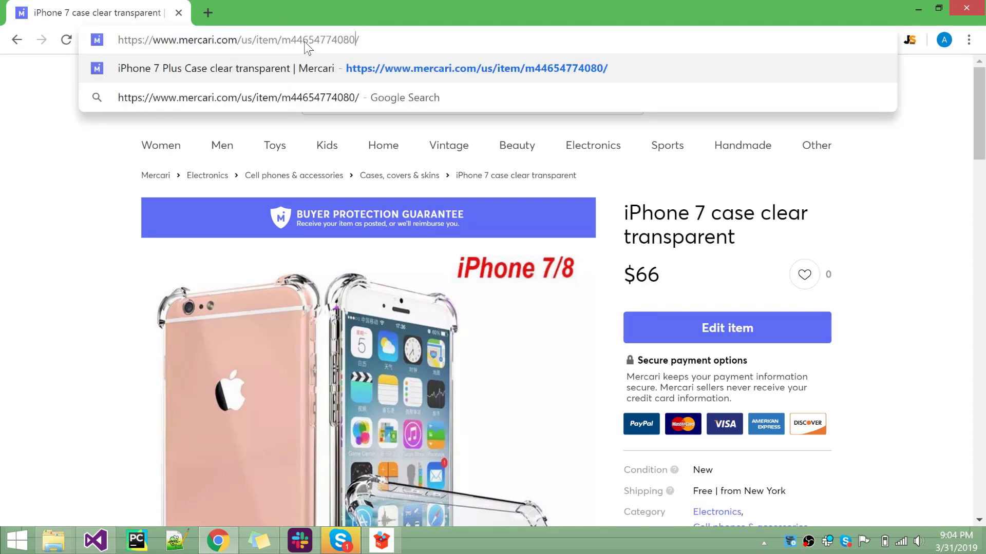
pyautogui.press('Return')
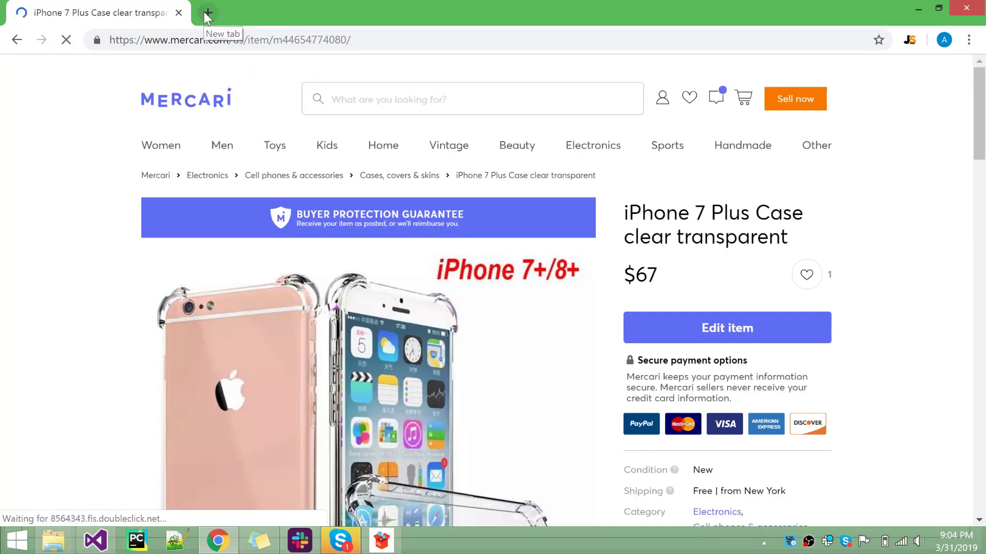
# Step: Open the same iPhone 7 Plus Case page in a second browser tab and return the first tab to My listings
pyautogui.click(207, 12)
pyautogui.click(132, 9)
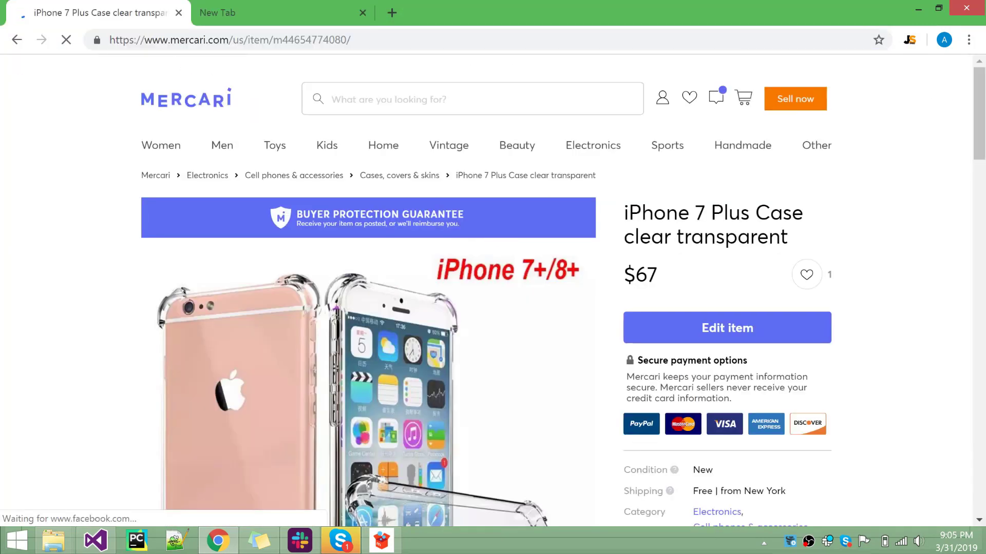
pyautogui.click(174, 42)
pyautogui.hotkey('ctrl', 'c')
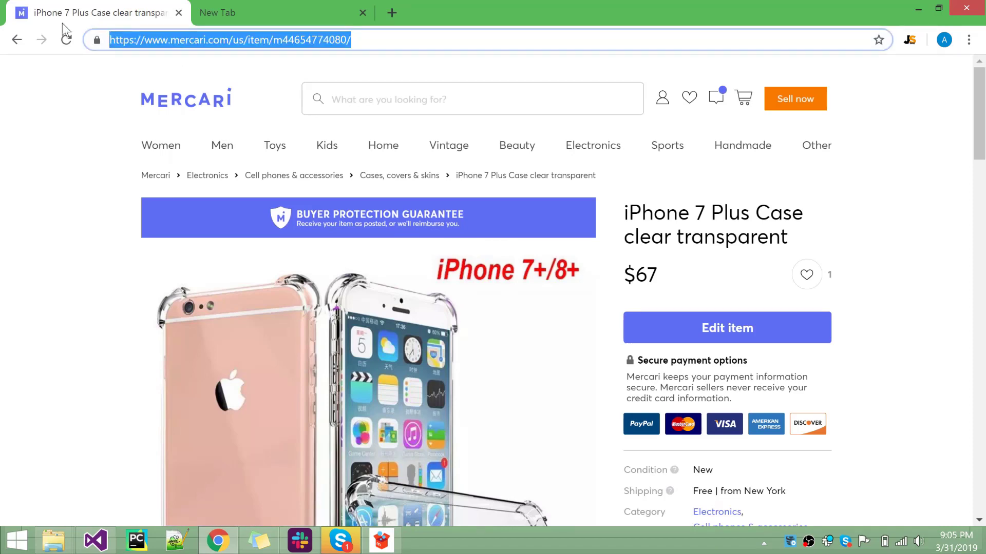
pyautogui.click(23, 41)
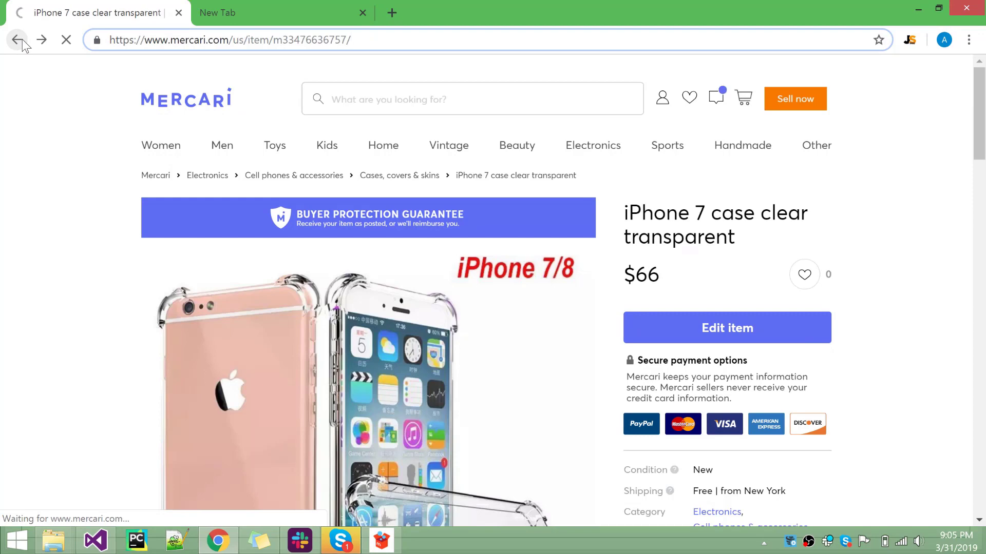
pyautogui.click(234, 10)
pyautogui.hotkey('ctrl', 'v')
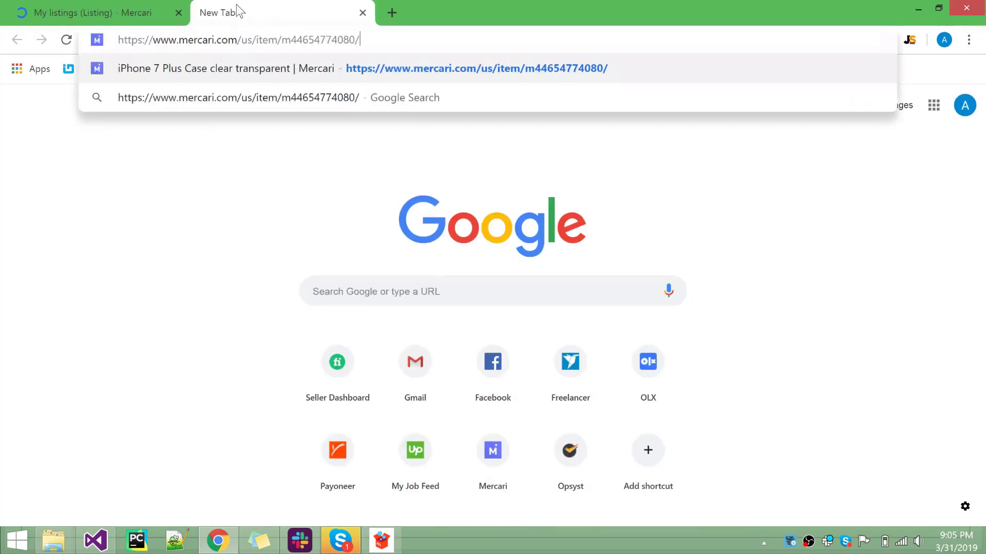
pyautogui.press('Return')
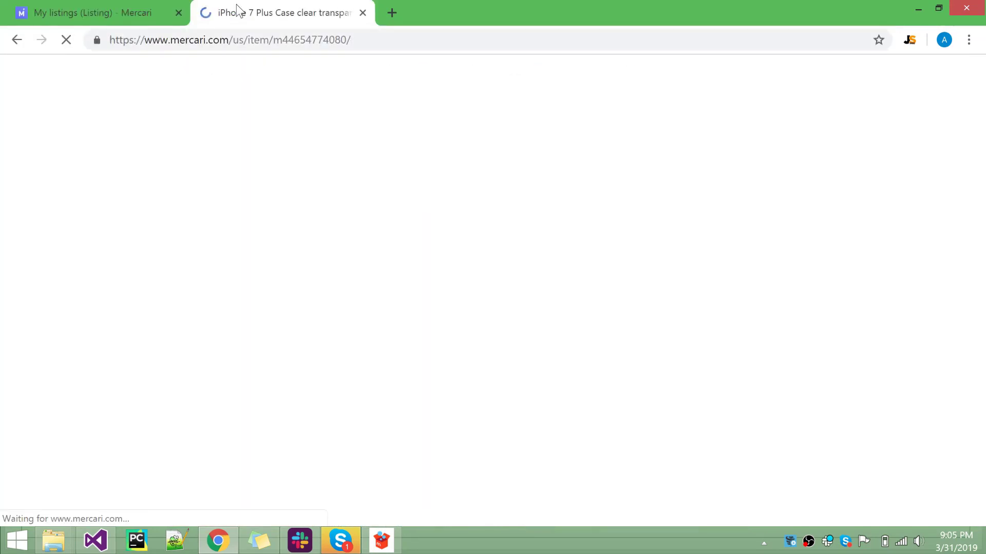
pyautogui.click(130, 12)
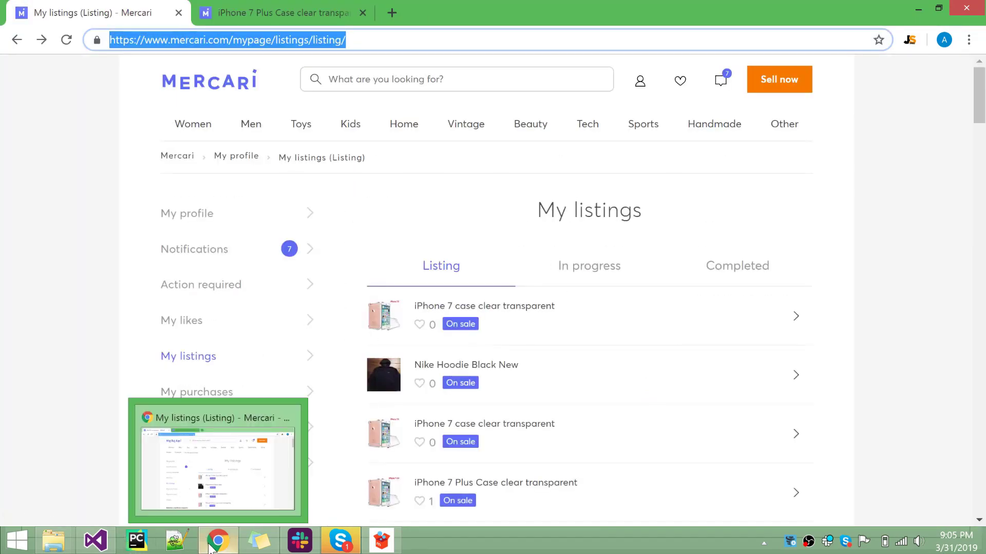
# Step: Switch to mercariBot and start the auto pilot with Delete Before Relisting enabled
pyautogui.click(381, 540)
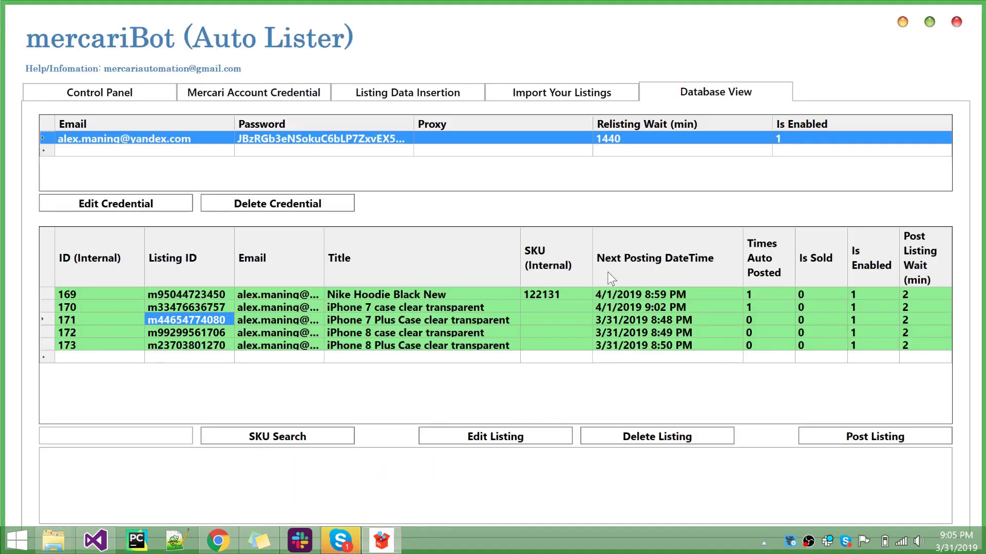
pyautogui.click(128, 94)
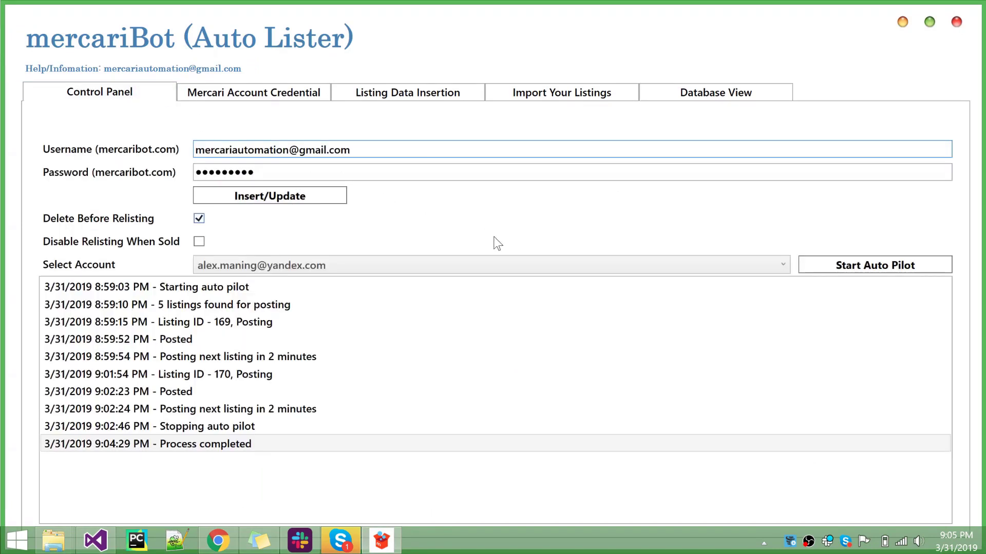
pyautogui.click(852, 267)
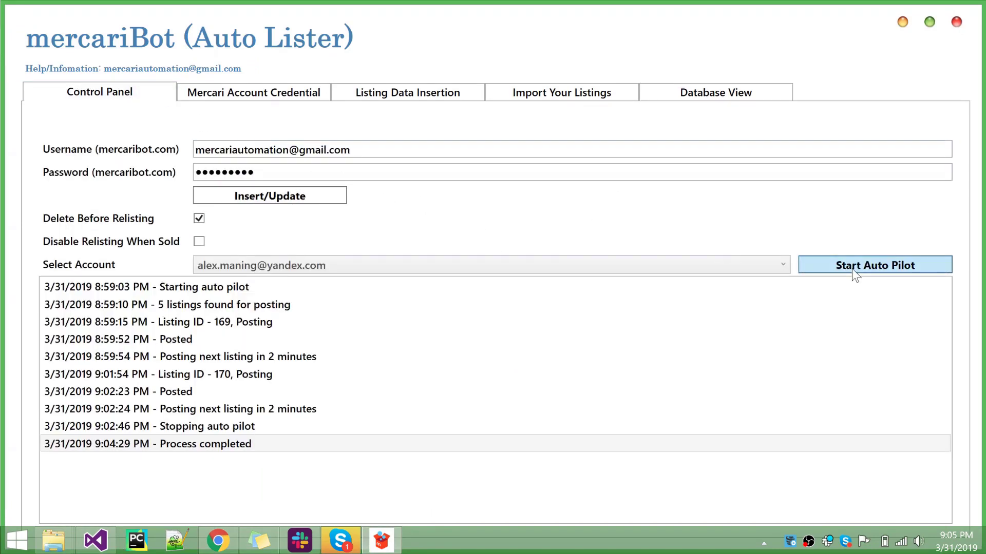
# Step: Follow the auto pilot log for listing 171 and compare it with that record in the database view
pyautogui.click(684, 97)
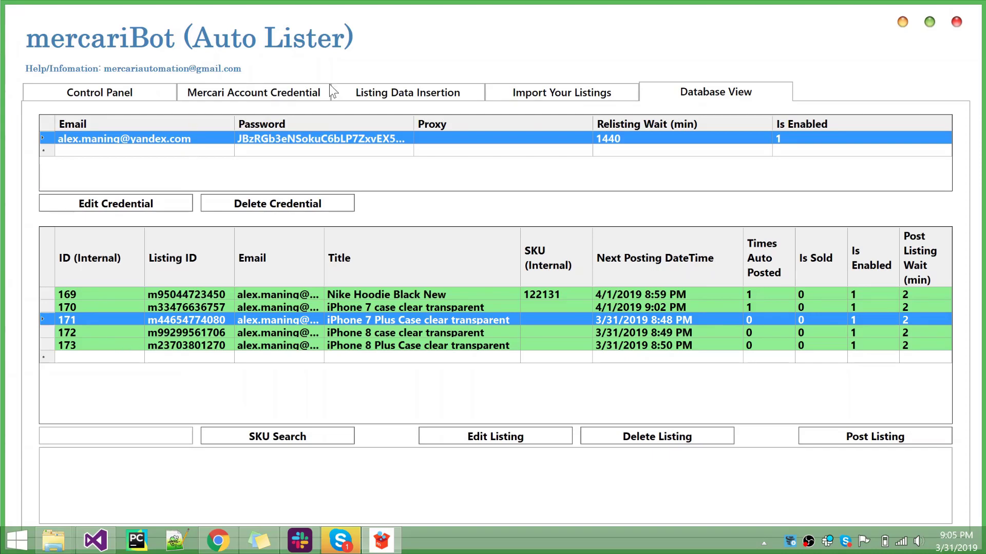
pyautogui.click(135, 90)
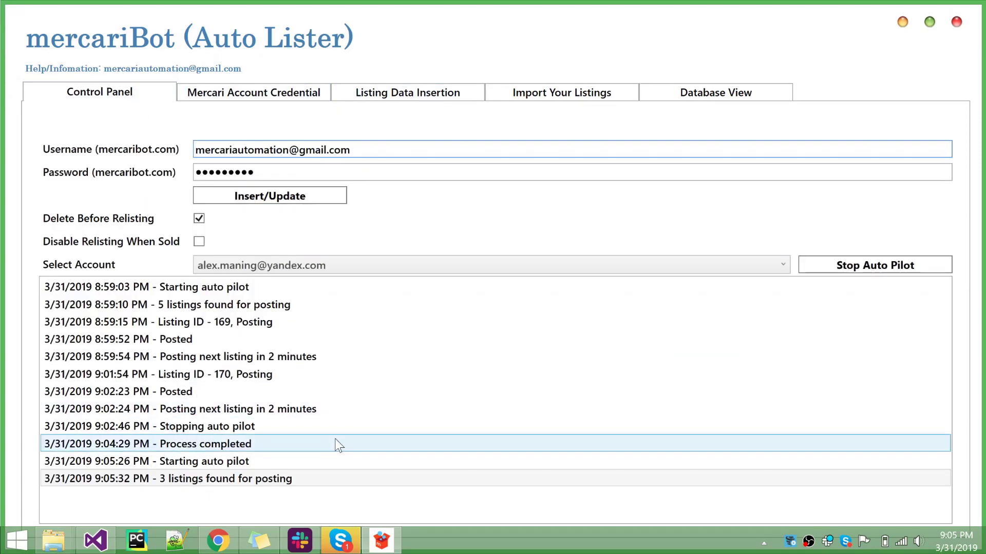
pyautogui.click(930, 23)
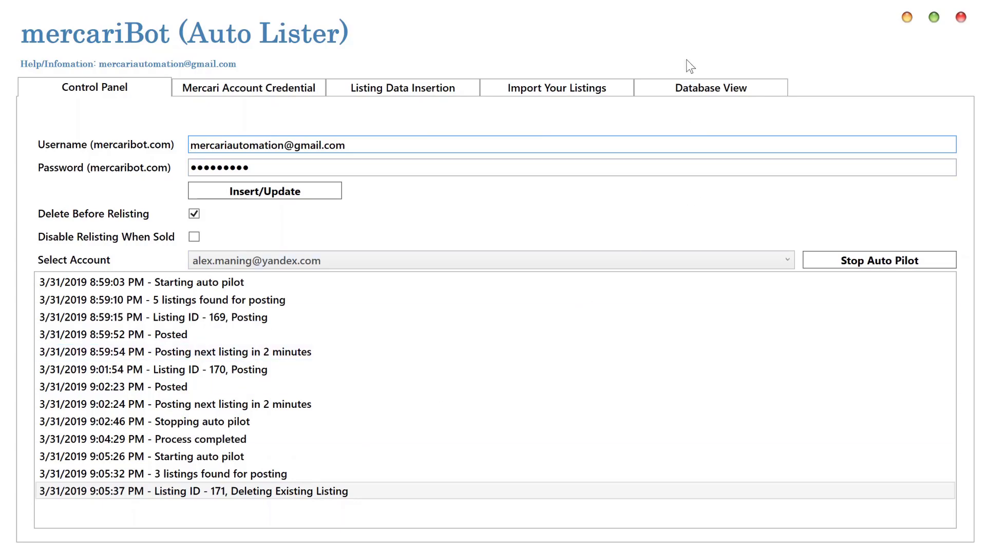
pyautogui.click(678, 84)
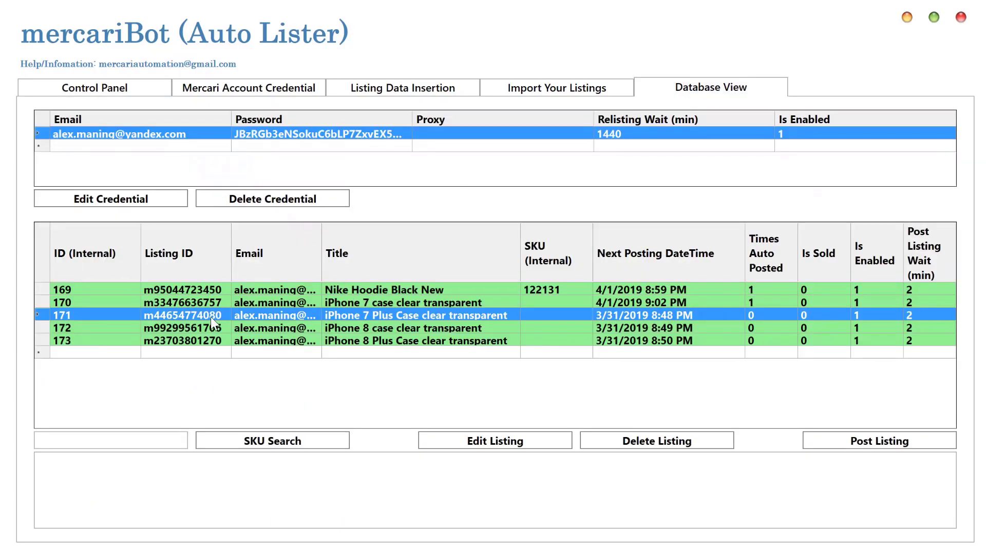
pyautogui.click(124, 95)
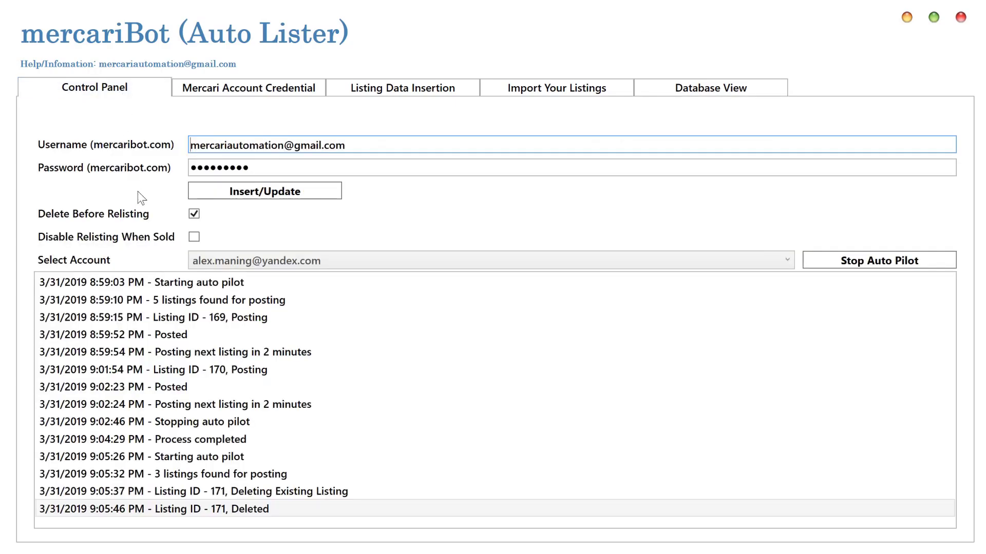
pyautogui.click(933, 18)
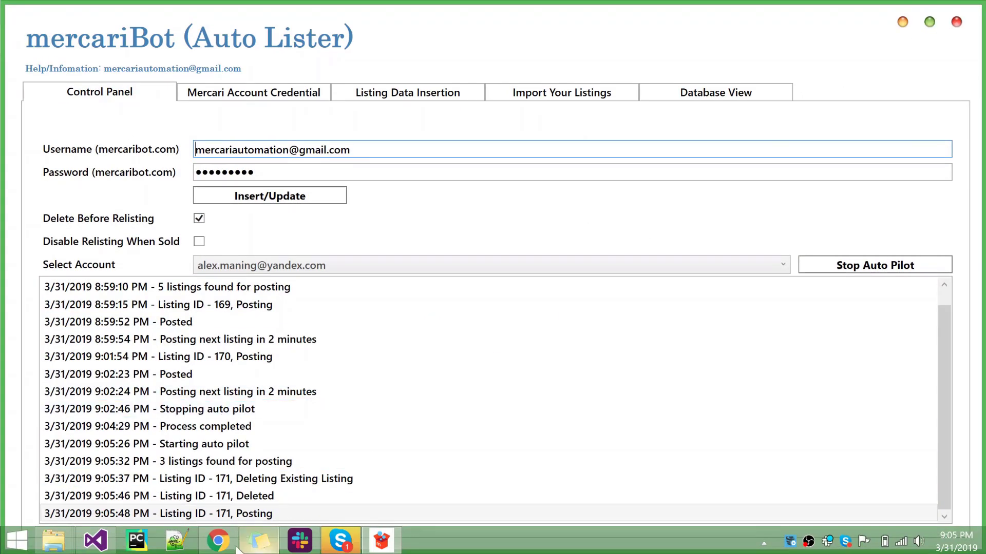
# Step: Switch to Chrome, reload the old iPhone 7 Plus Case page to check its availability, and return to My listings
pyautogui.click(217, 540)
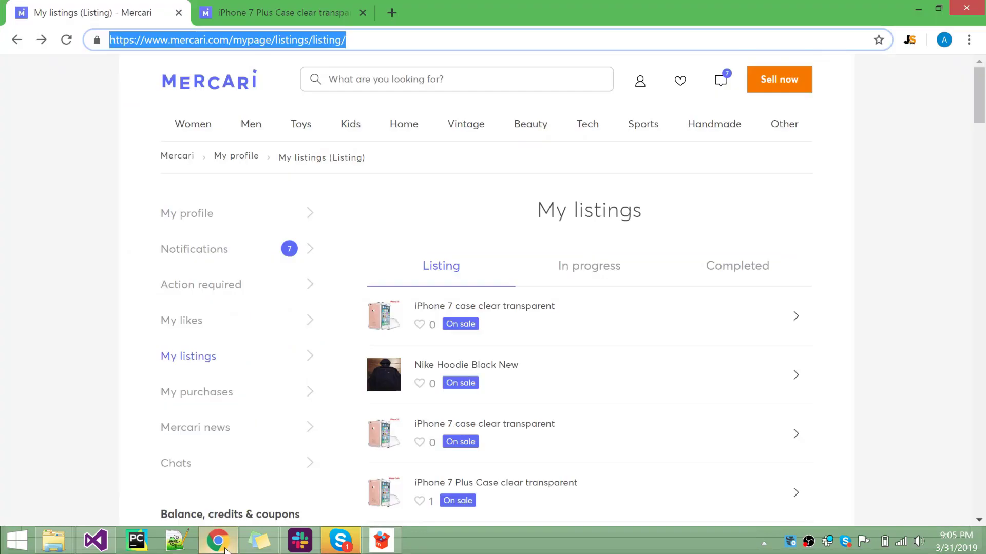
pyautogui.click(303, 15)
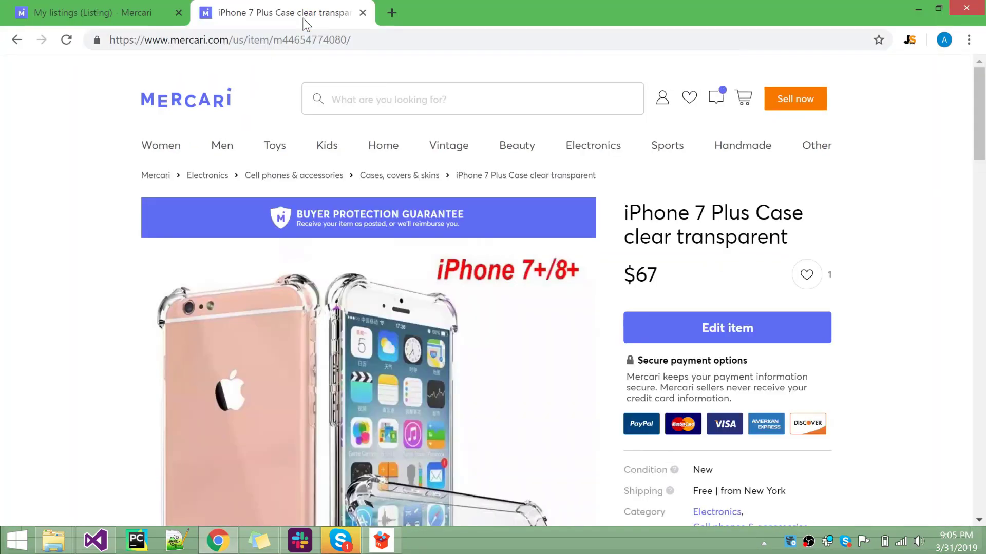
pyautogui.click(66, 39)
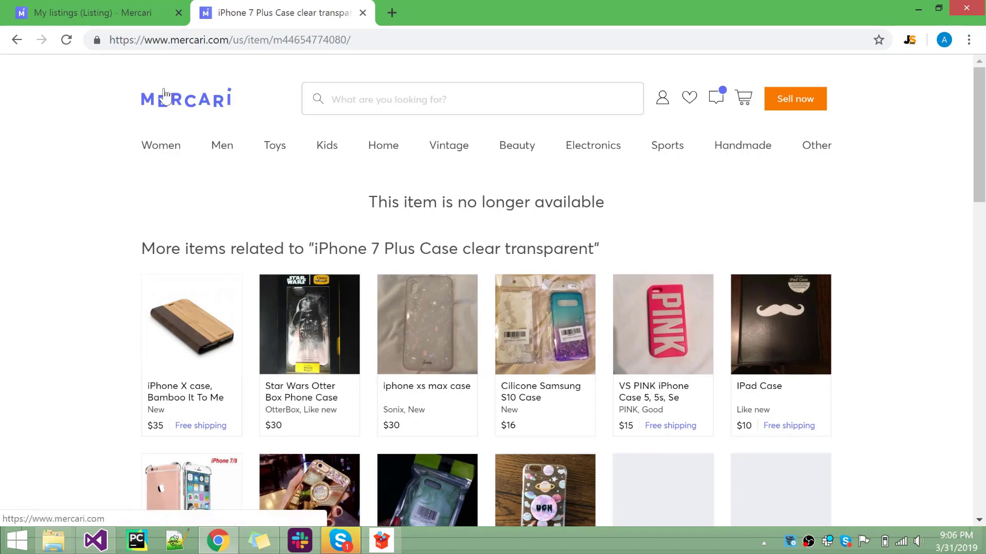
pyautogui.click(101, 13)
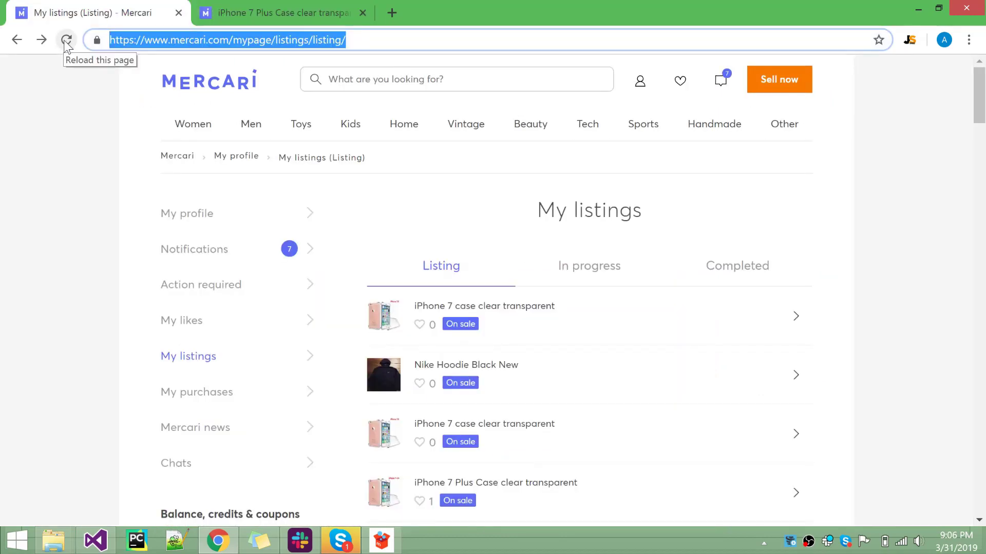
# Step: Switch to mercariBot, follow the auto pilot log for the posting of listing 171, and return to Chrome
pyautogui.click(381, 540)
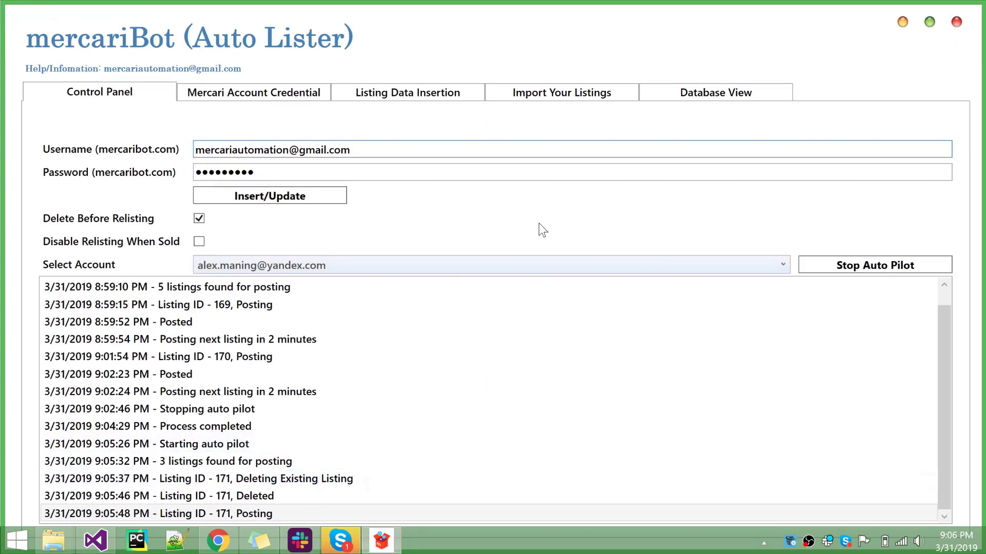
pyautogui.click(929, 21)
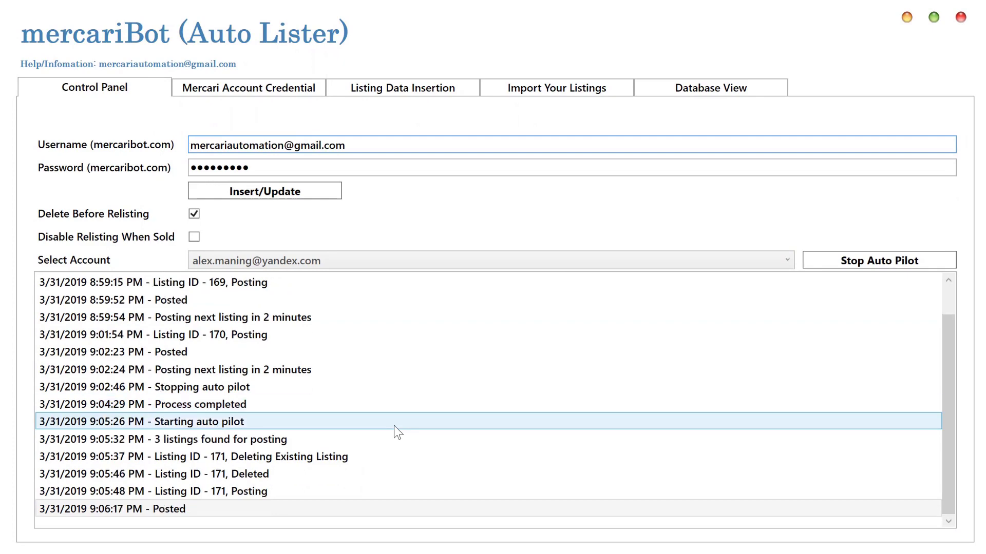
pyautogui.click(907, 17)
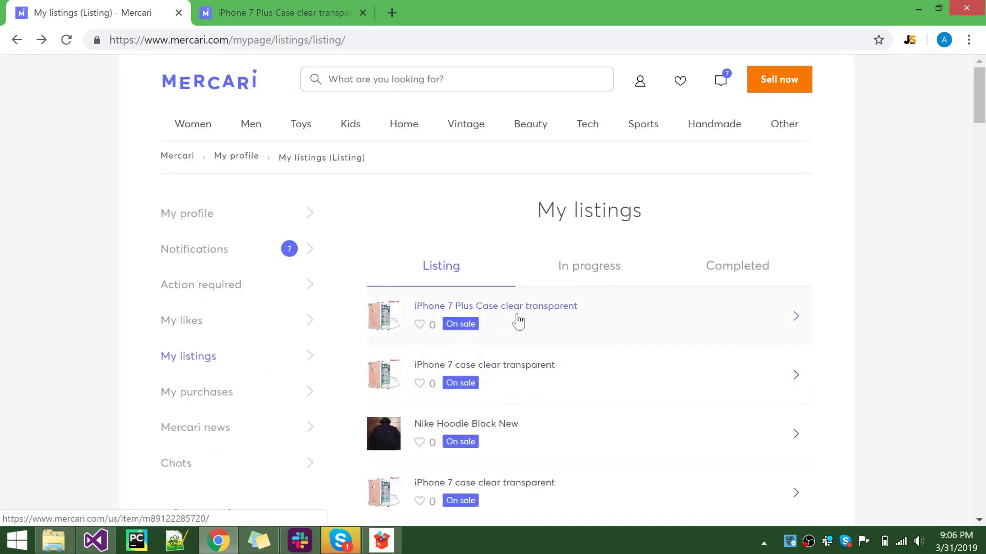
# Step: Check record 171 in mercariBot's database view and open the new iPhone 7 Plus Case listing from My listings in Chrome
pyautogui.click(381, 540)
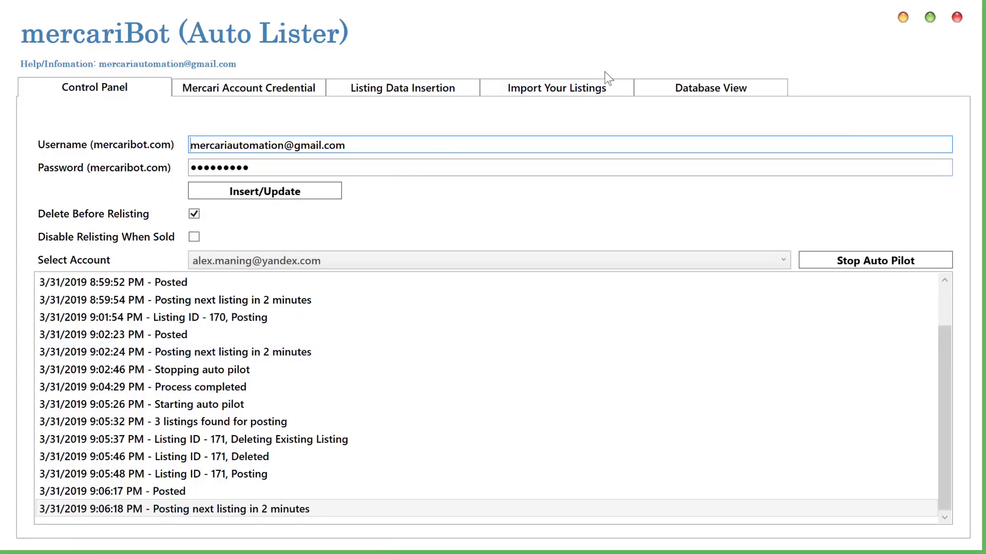
pyautogui.click(678, 90)
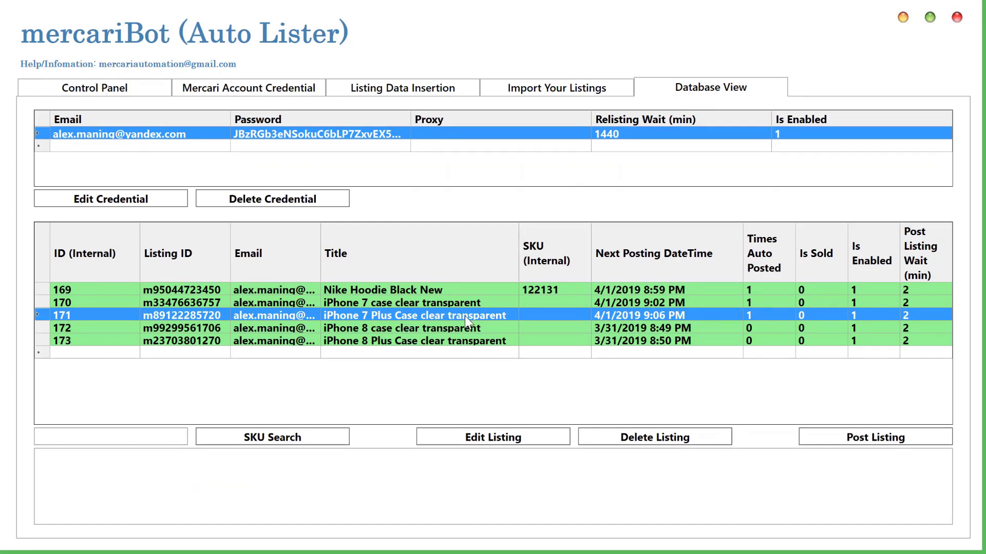
pyautogui.click(901, 17)
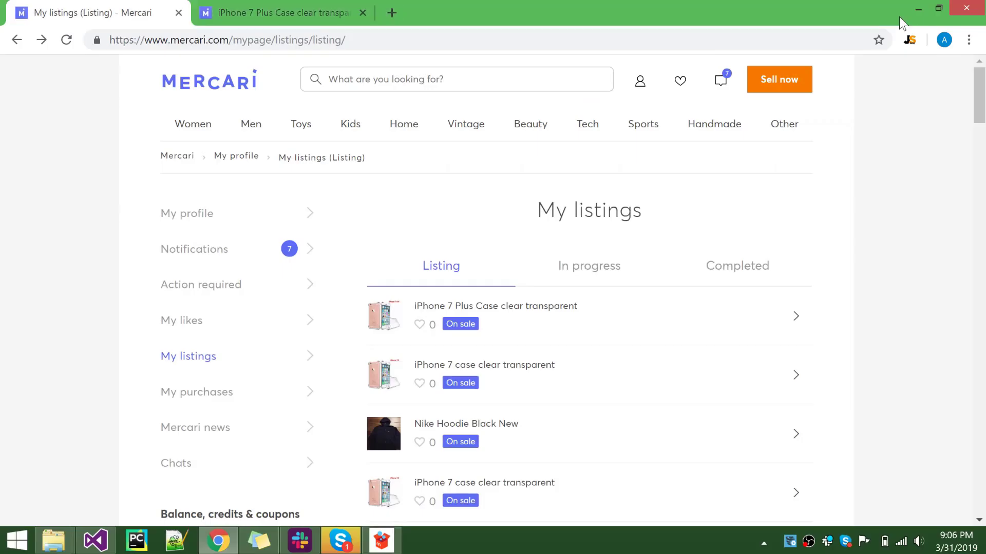
pyautogui.click(485, 323)
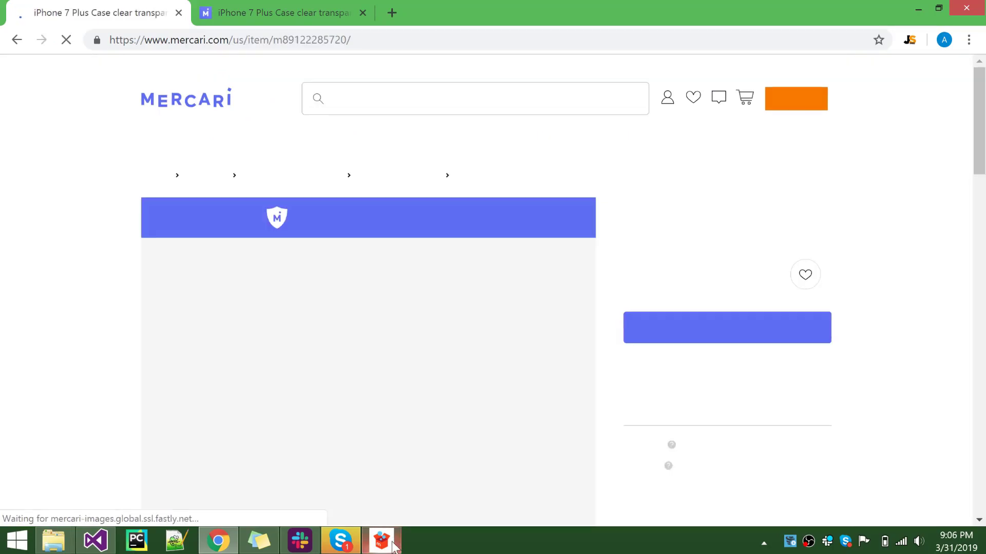
# Step: Switch back to mercariBot, compare the log with the database records, and stop the auto pilot
pyautogui.click(392, 532)
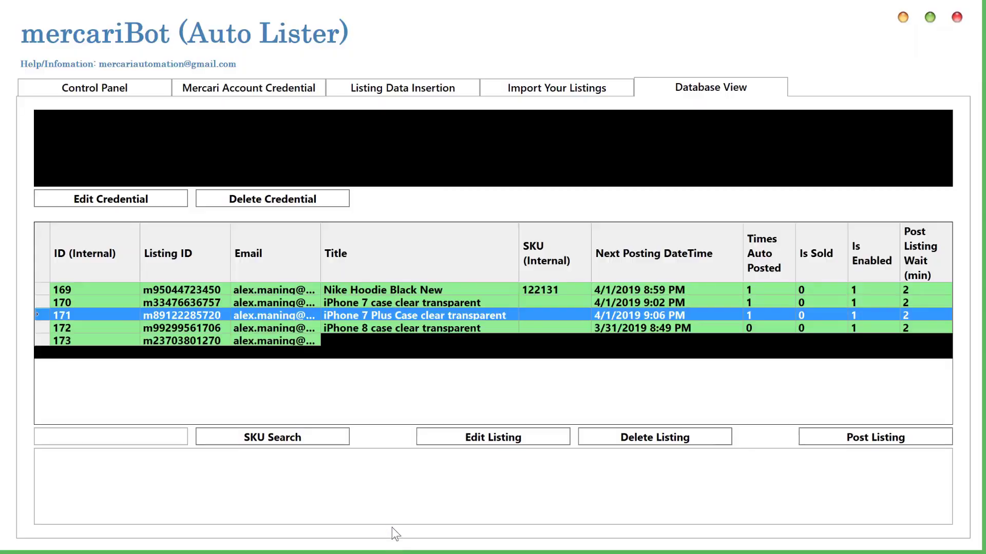
pyautogui.click(122, 94)
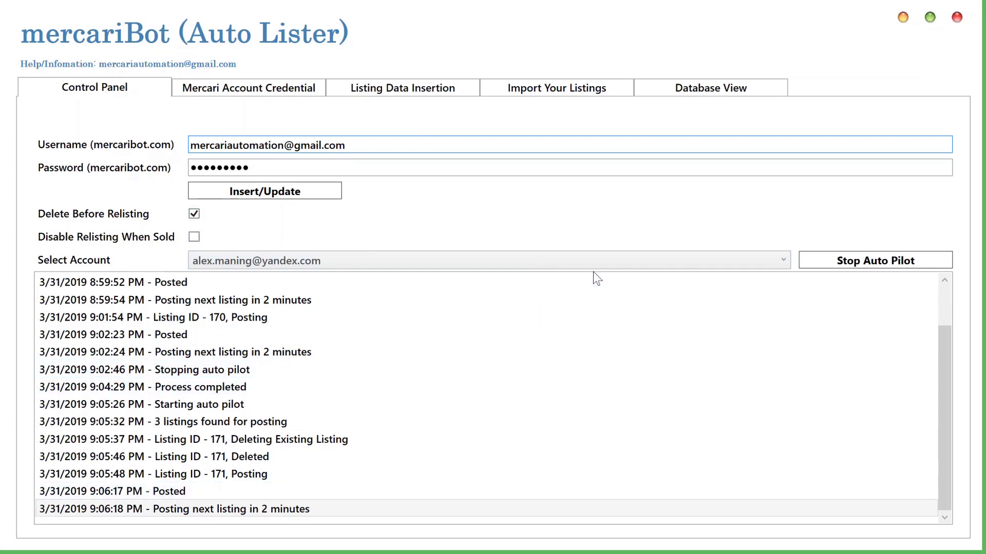
pyautogui.click(708, 93)
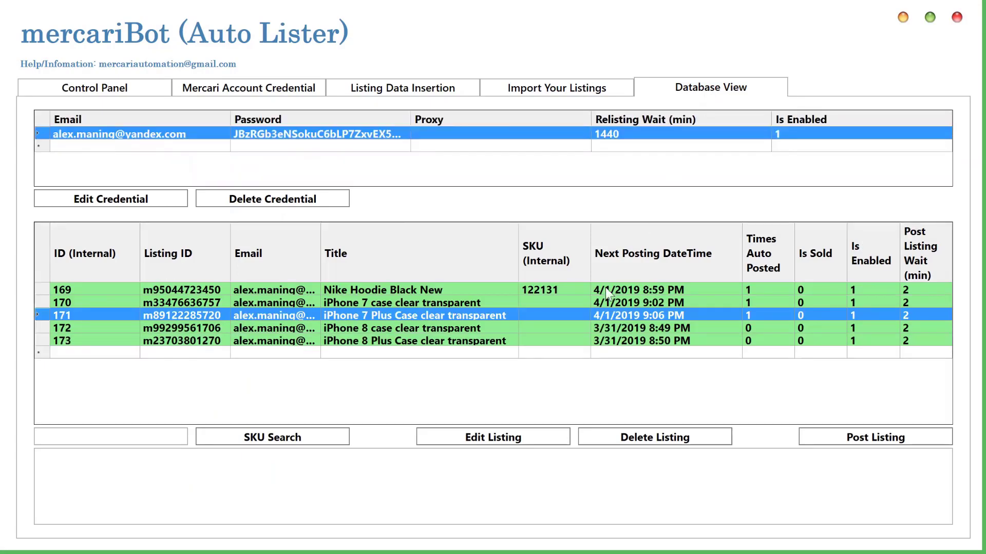
pyautogui.click(138, 94)
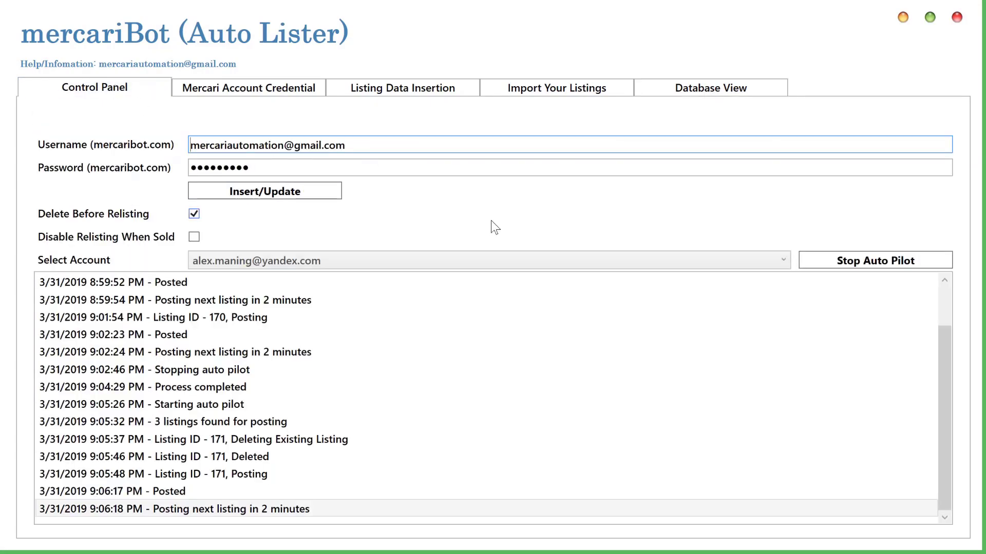
pyautogui.click(878, 258)
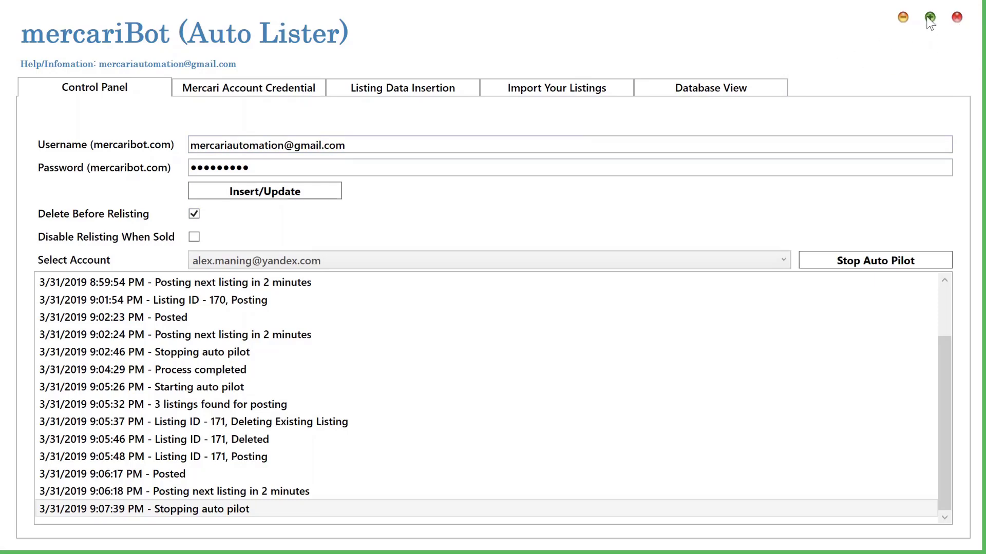
# Step: Monitor the auto pilot's shutdown in the log, checking the database view in between
pyautogui.click(750, 87)
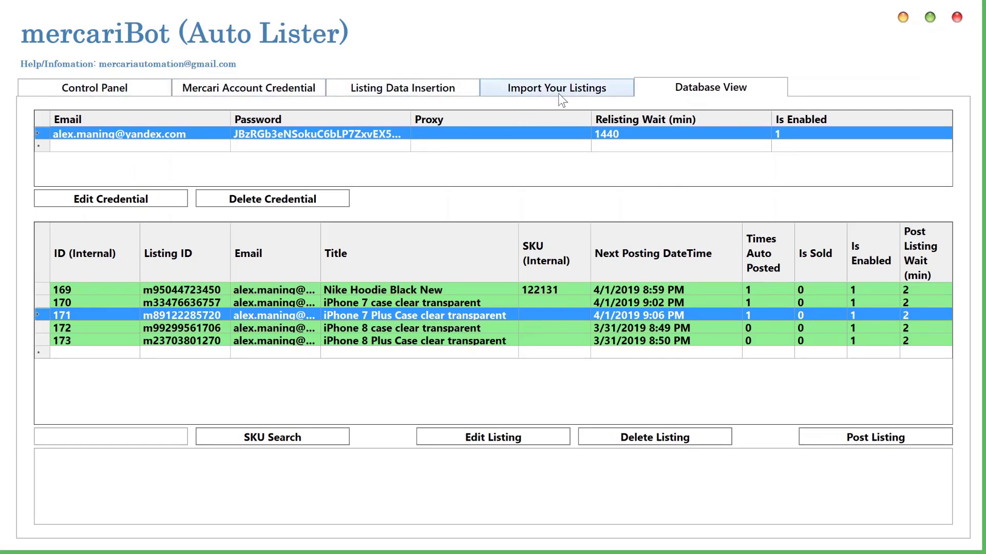
pyautogui.click(82, 88)
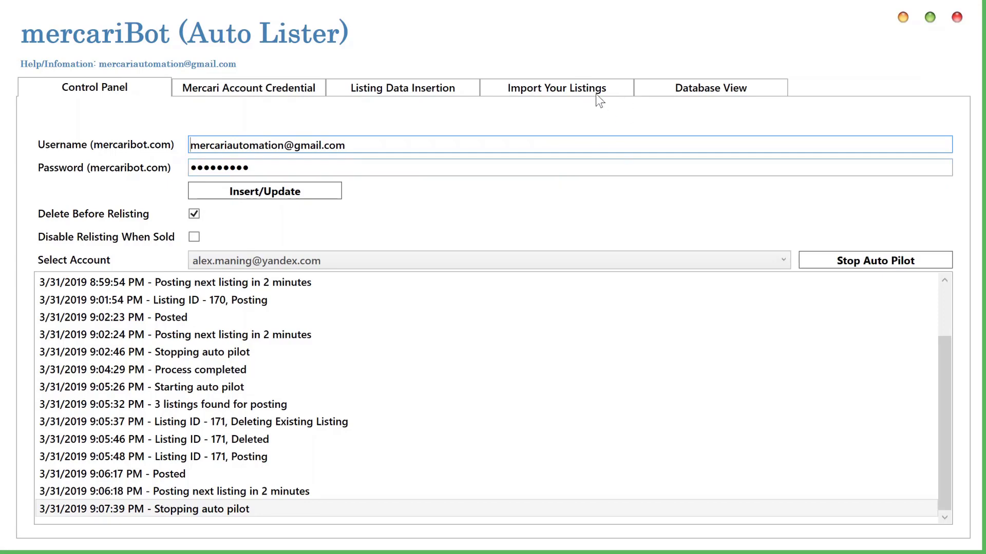
pyautogui.click(577, 88)
pyautogui.click(708, 85)
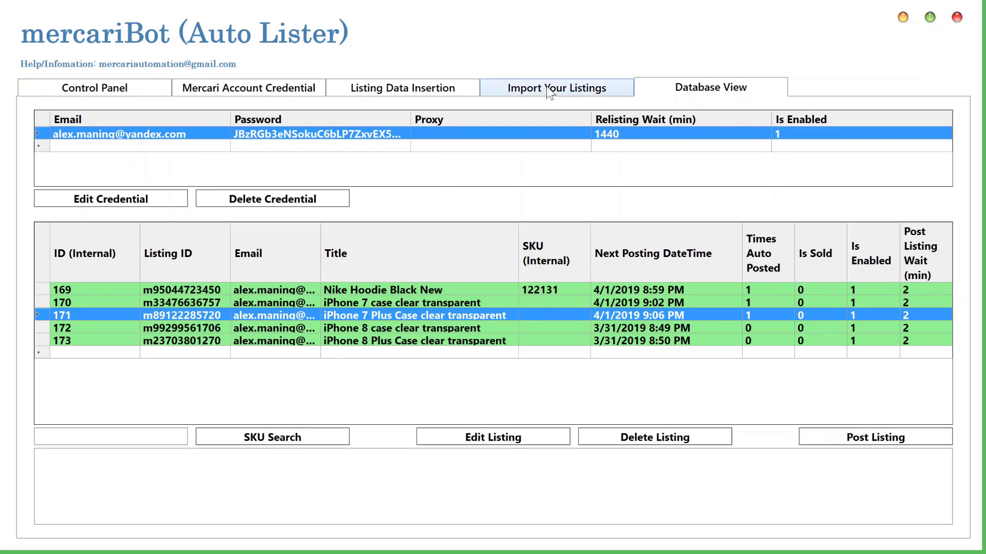
pyautogui.click(127, 94)
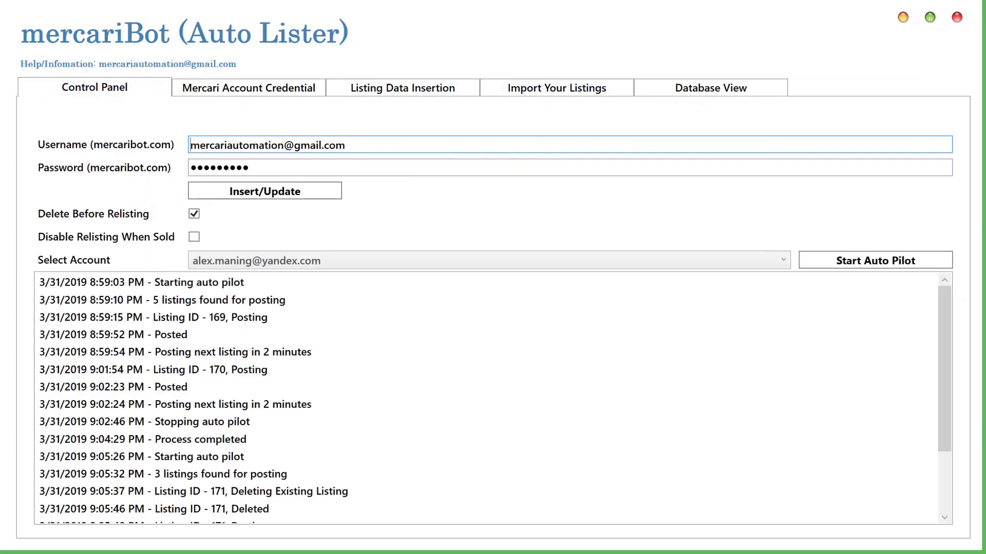
pyautogui.scroll(-2, 221, 434)
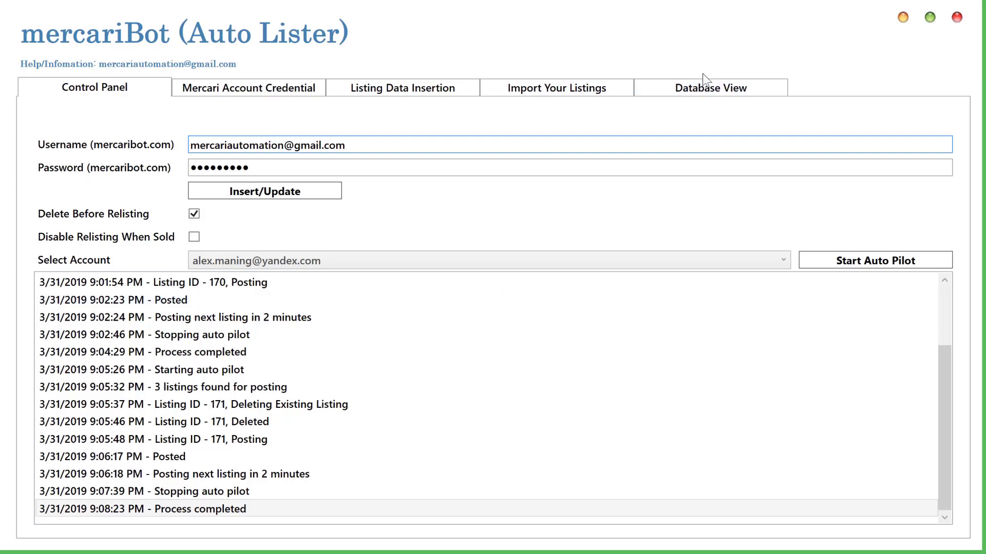
# Step: Examine records 172 and 173 in the database view, including their listing IDs and next posting times
pyautogui.click(711, 89)
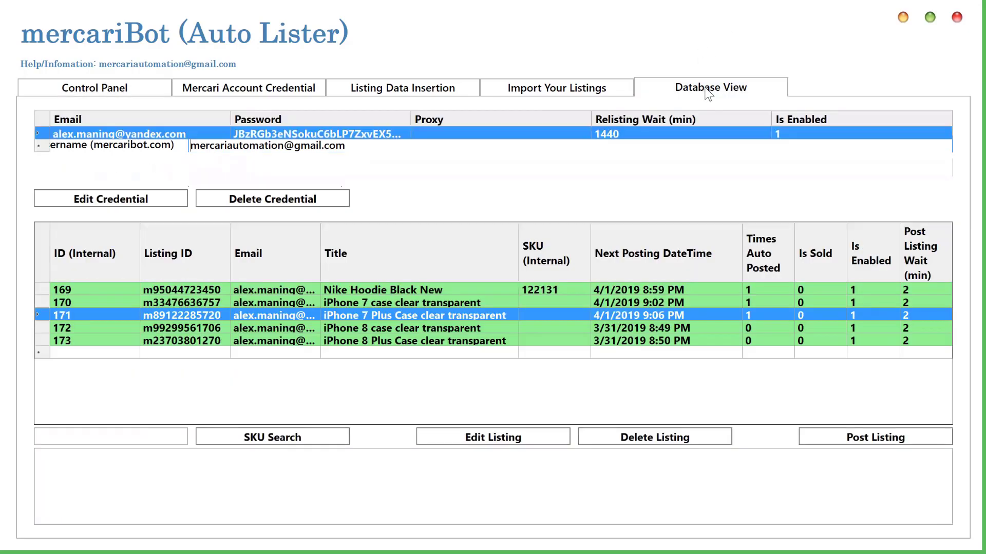
pyautogui.click(632, 328)
pyautogui.click(160, 339)
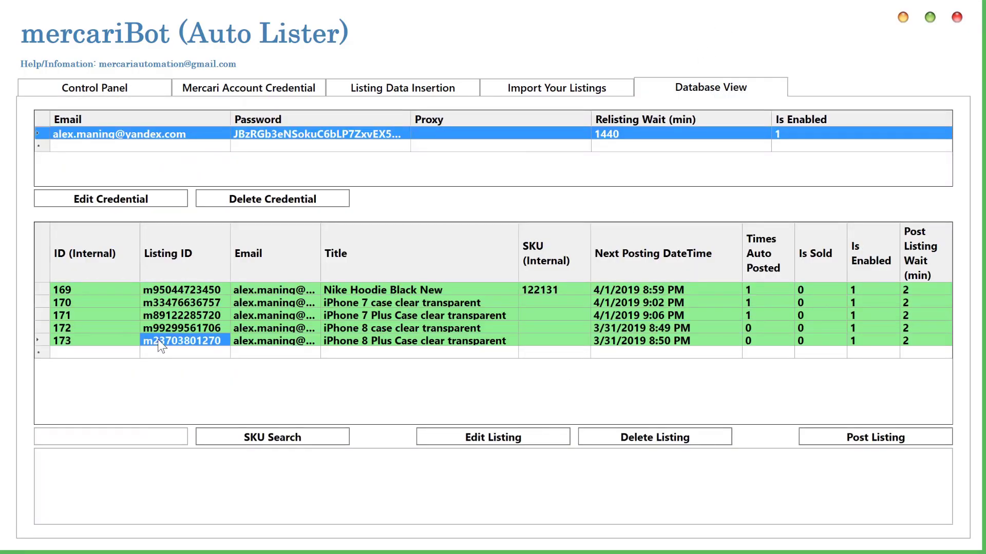
pyautogui.click(79, 341)
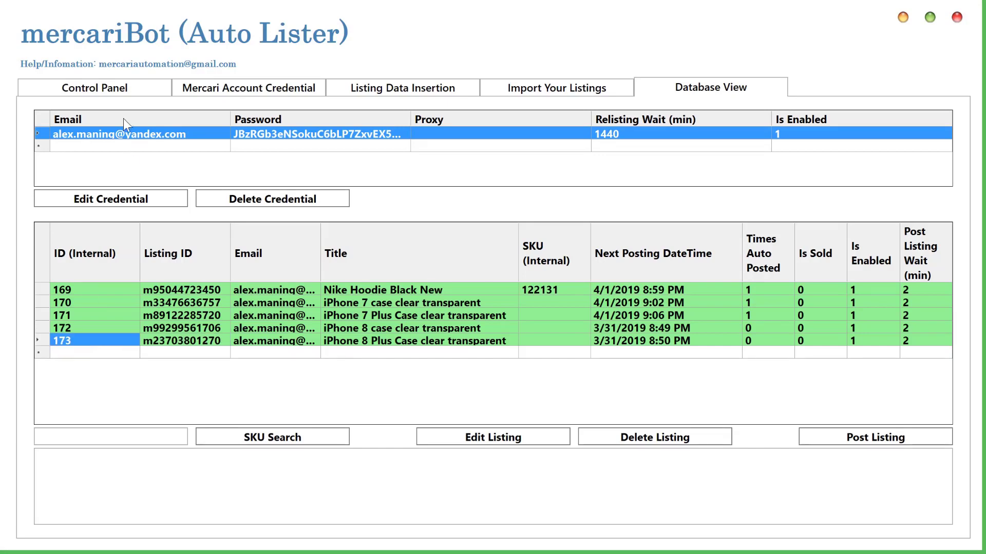
# Step: Turn the Delete Before Relisting option off and back on
pyautogui.click(115, 88)
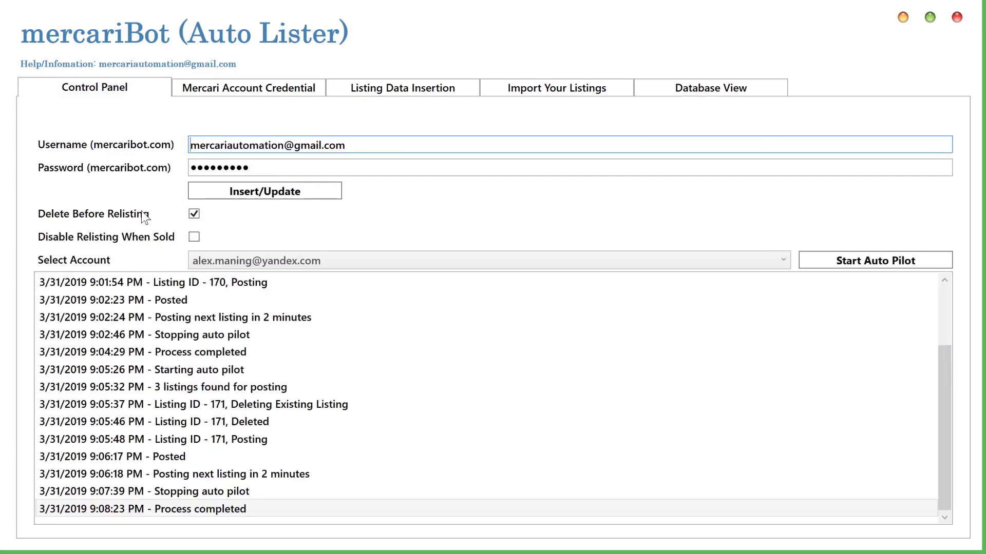
pyautogui.click(194, 215)
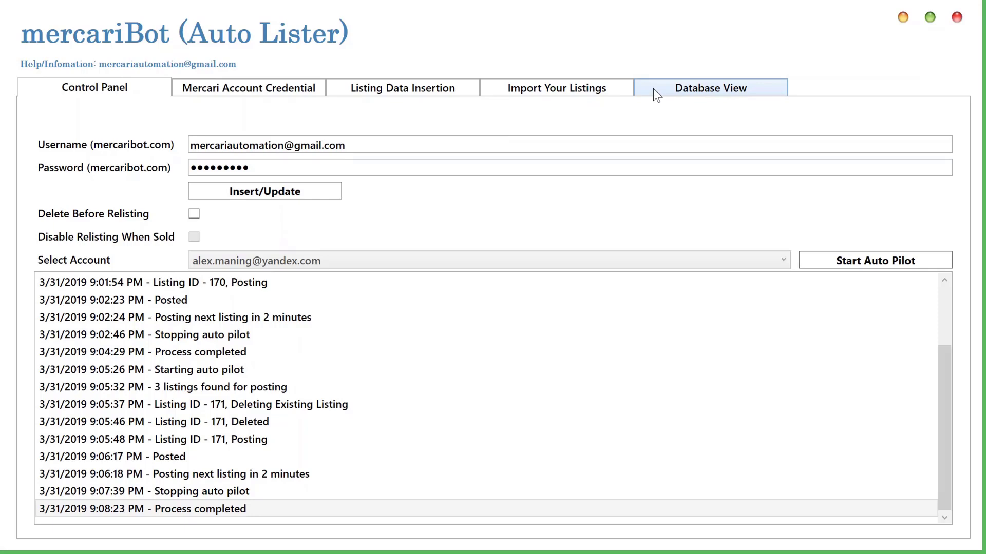
pyautogui.click(194, 214)
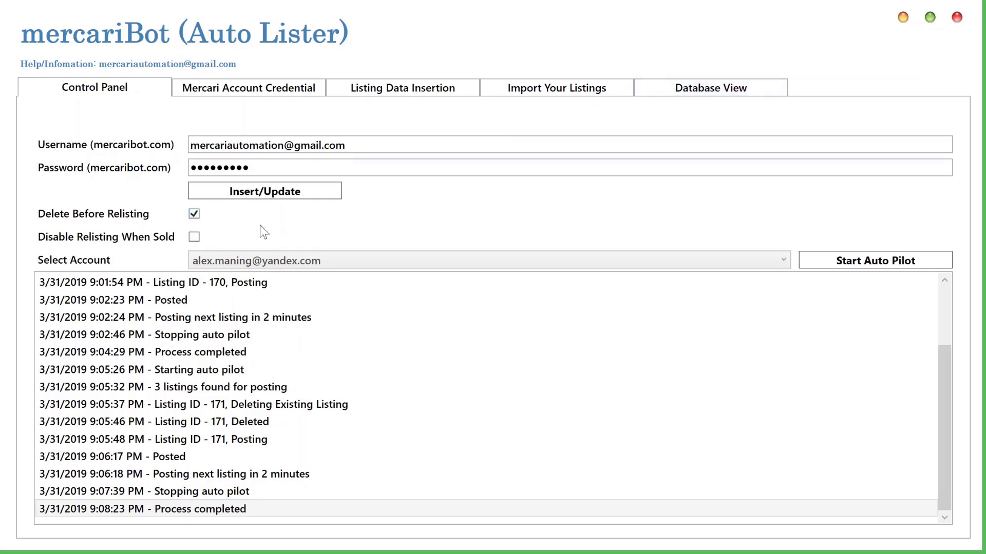
# Step: Select listing 172, iPhone 8 case clear transparent, in the database view and post it manually
pyautogui.click(705, 93)
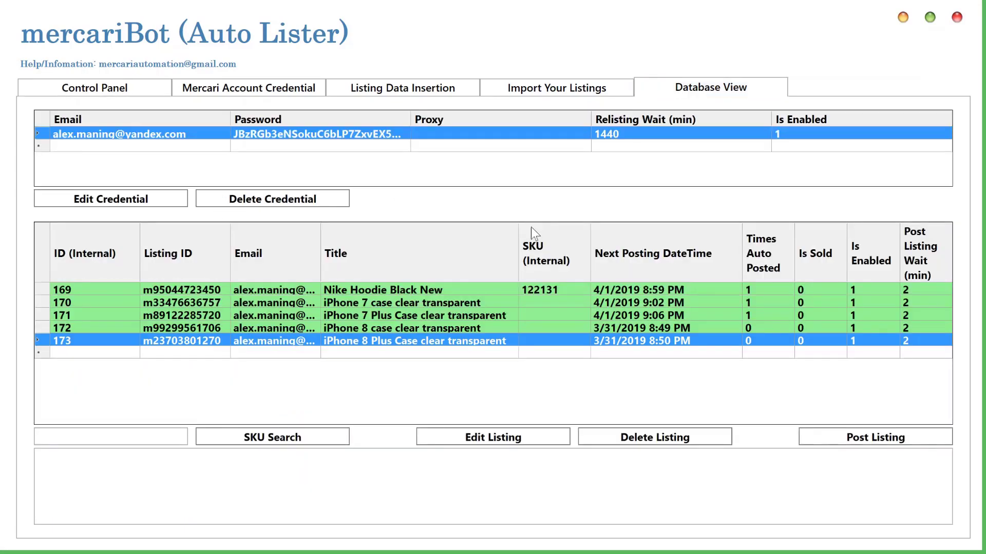
pyautogui.click(83, 311)
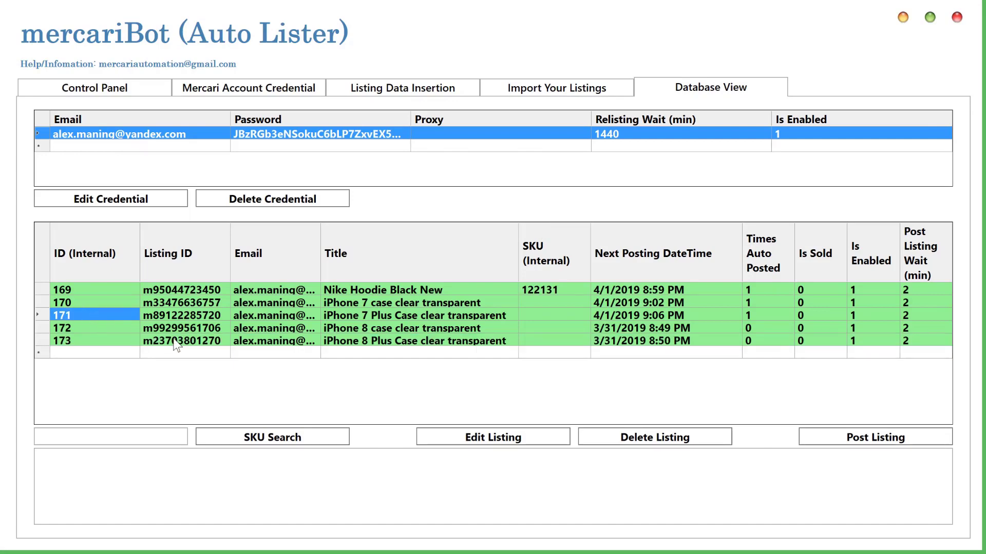
pyautogui.click(114, 329)
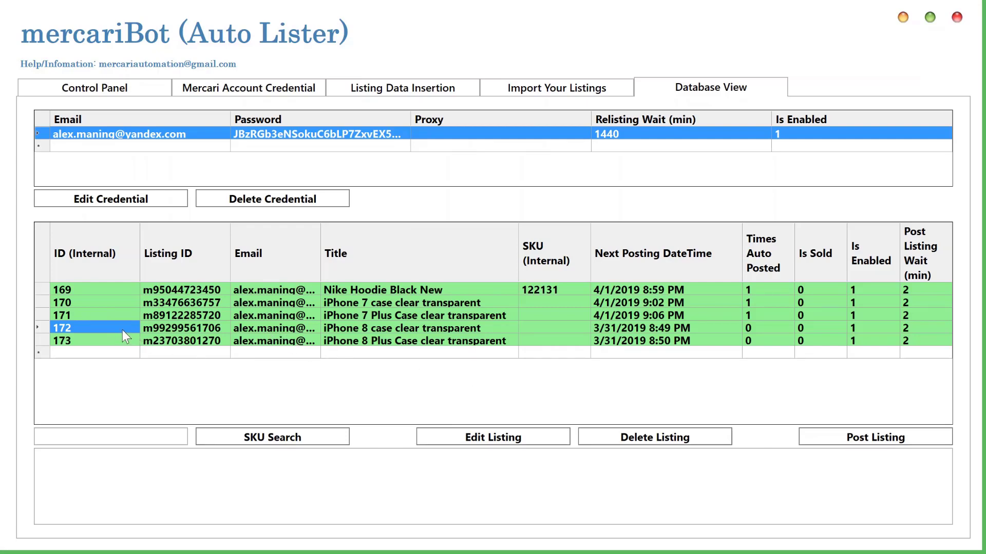
pyautogui.click(186, 329)
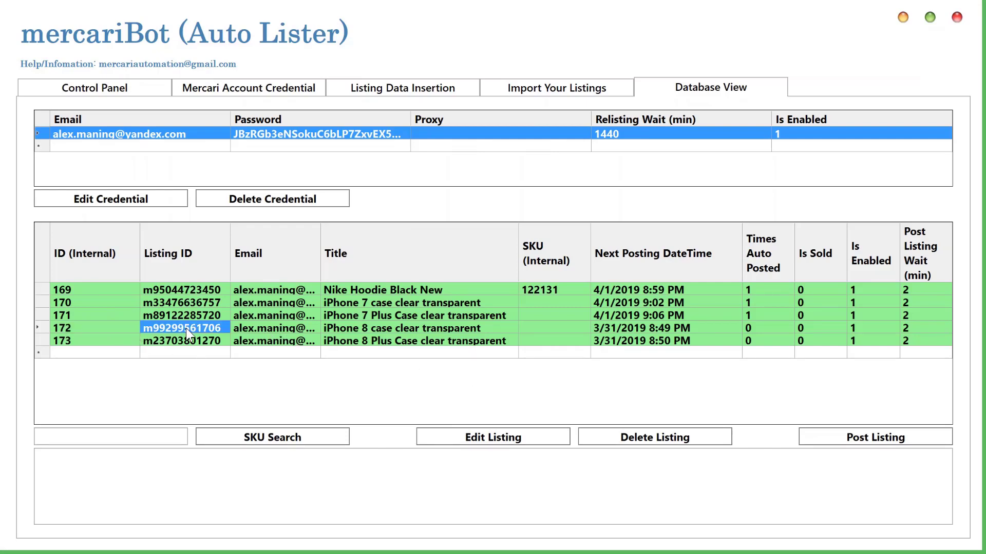
pyautogui.click(38, 326)
pyautogui.click(76, 327)
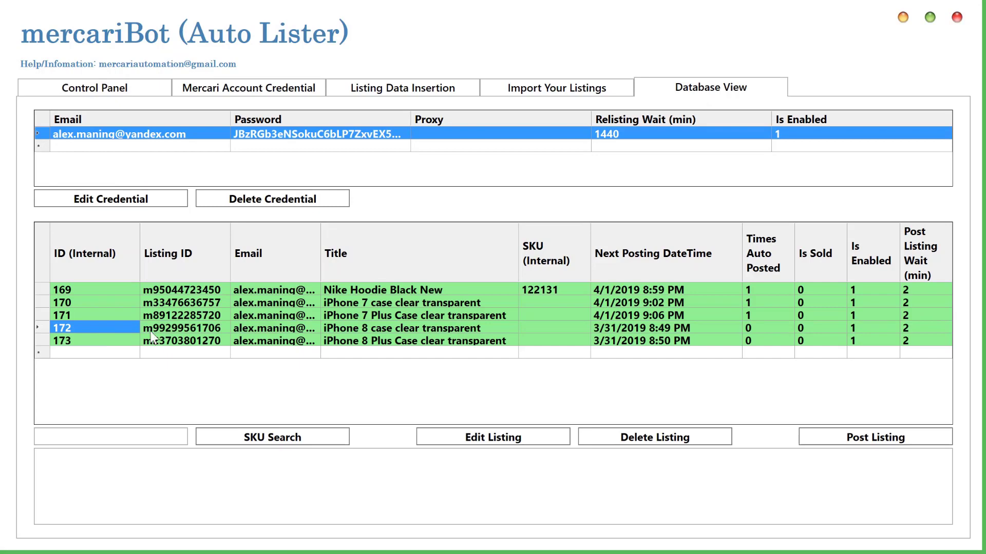
pyautogui.click(212, 329)
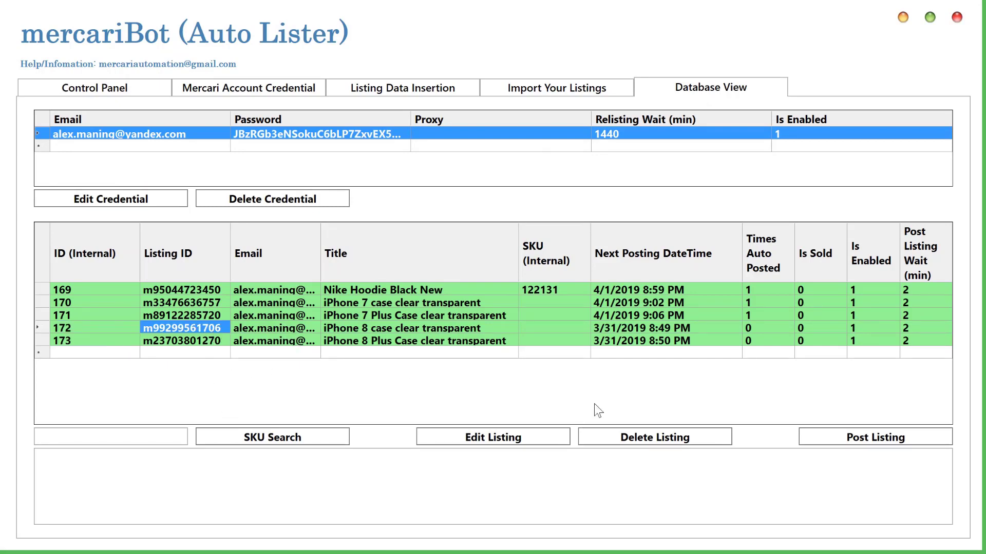
pyautogui.click(466, 328)
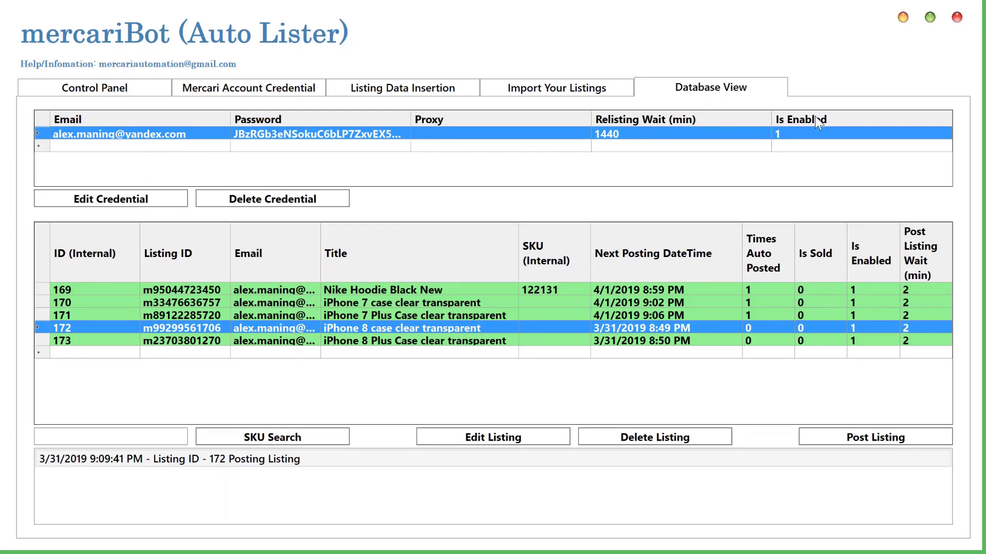
pyautogui.click(930, 20)
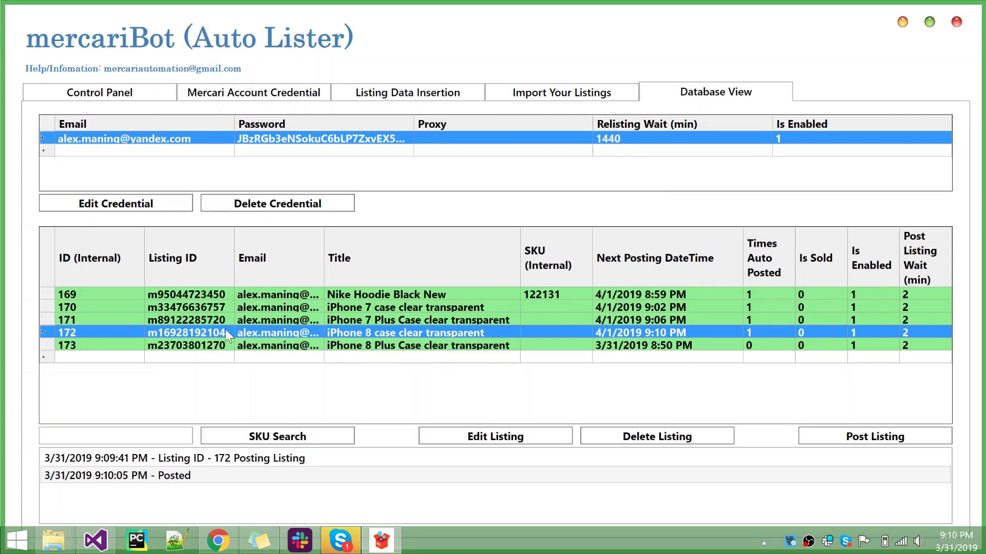
# Step: Compare listing 172's new listing ID with My listings in Chrome and open the iPhone 8 case page there
pyautogui.click(208, 335)
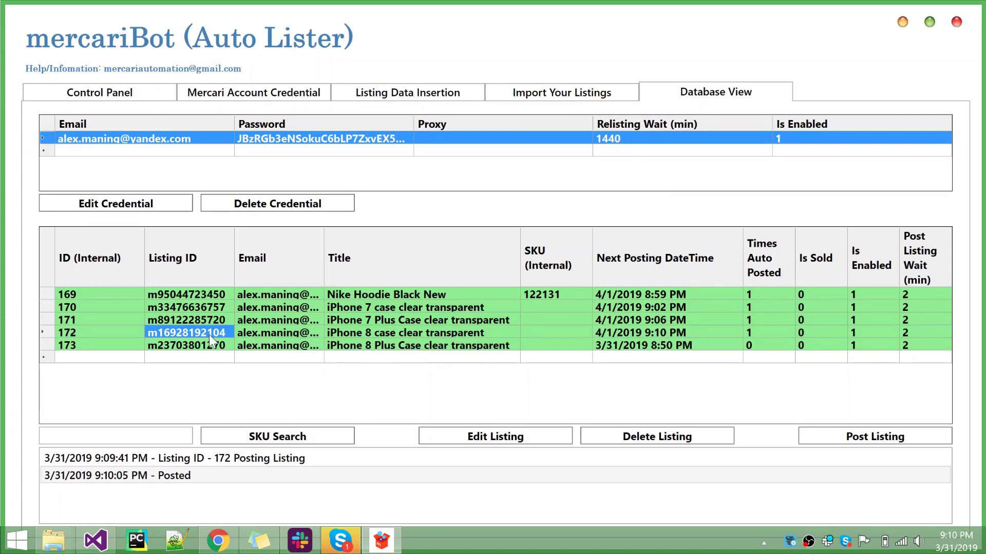
pyautogui.click(218, 540)
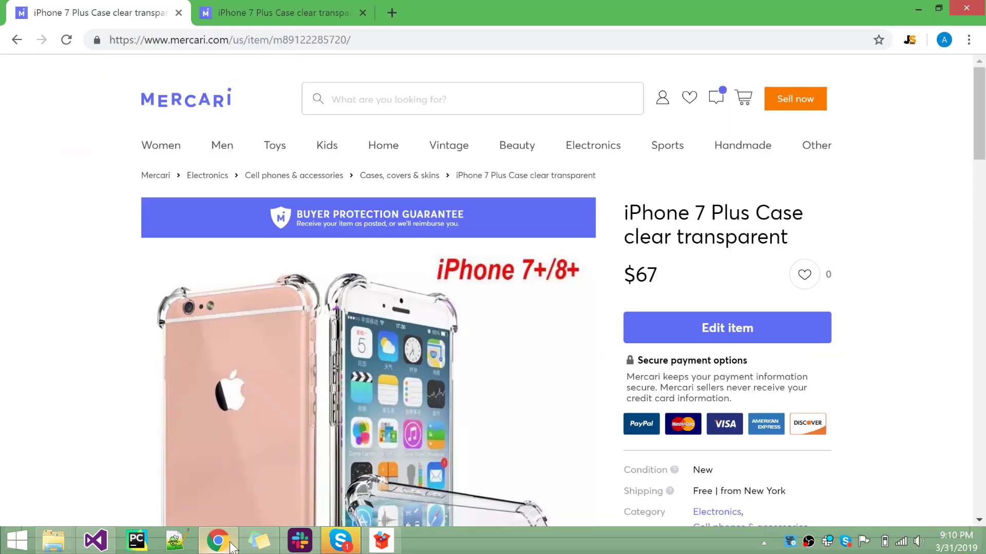
pyautogui.click(17, 40)
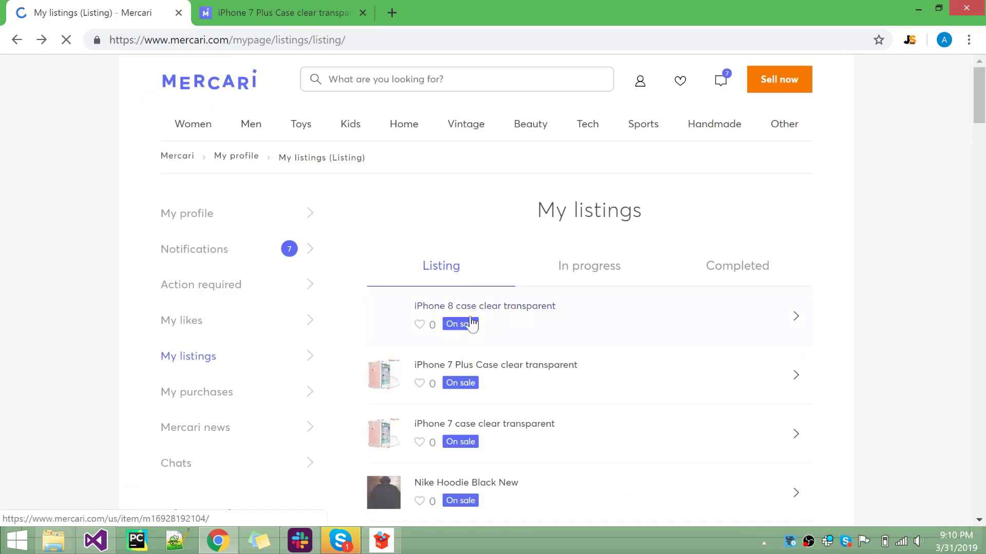
pyautogui.click(527, 313)
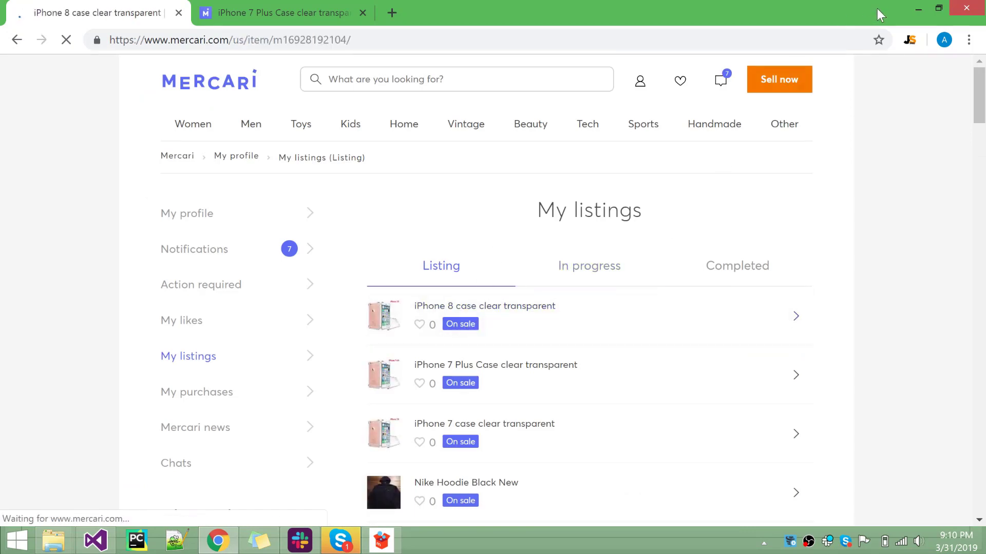
# Step: Return to mercariBot and review its control panel, Mercari account credential, listing data insertion and listing import pages
pyautogui.click(919, 9)
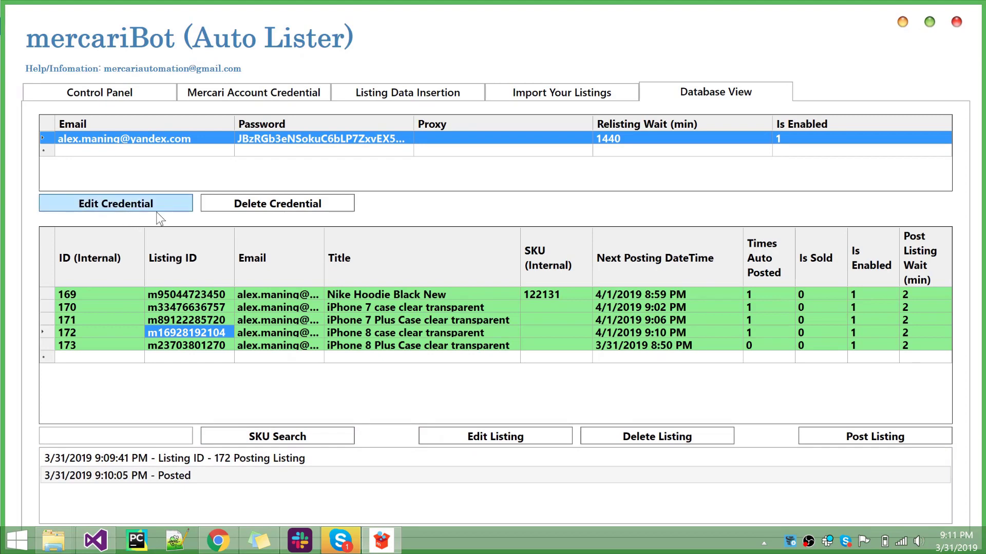
pyautogui.click(127, 91)
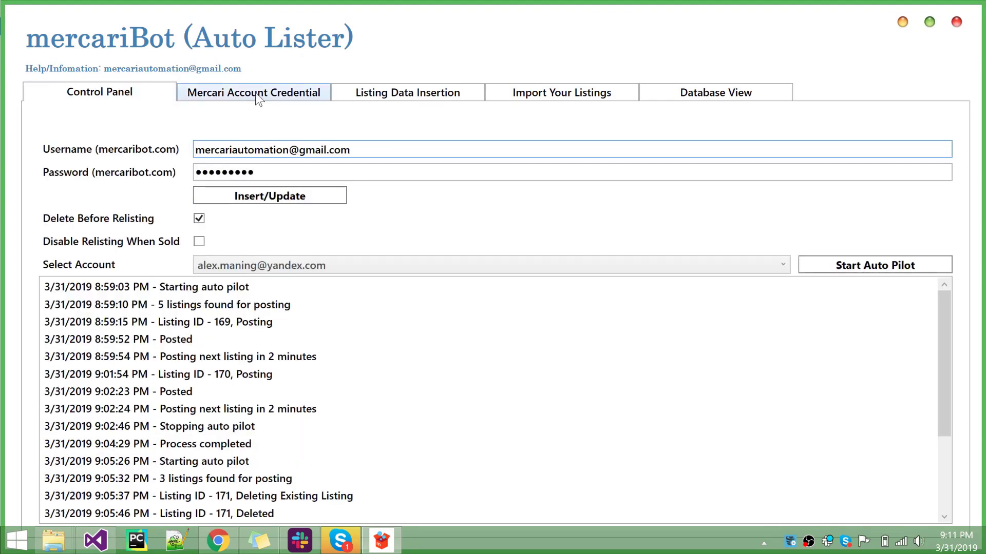
pyautogui.click(252, 96)
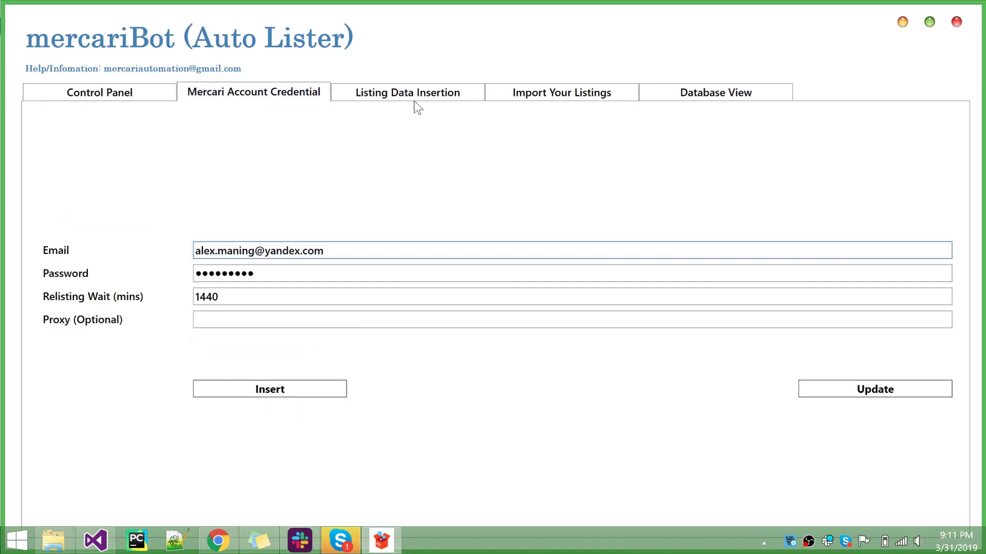
pyautogui.click(441, 91)
pyautogui.click(552, 96)
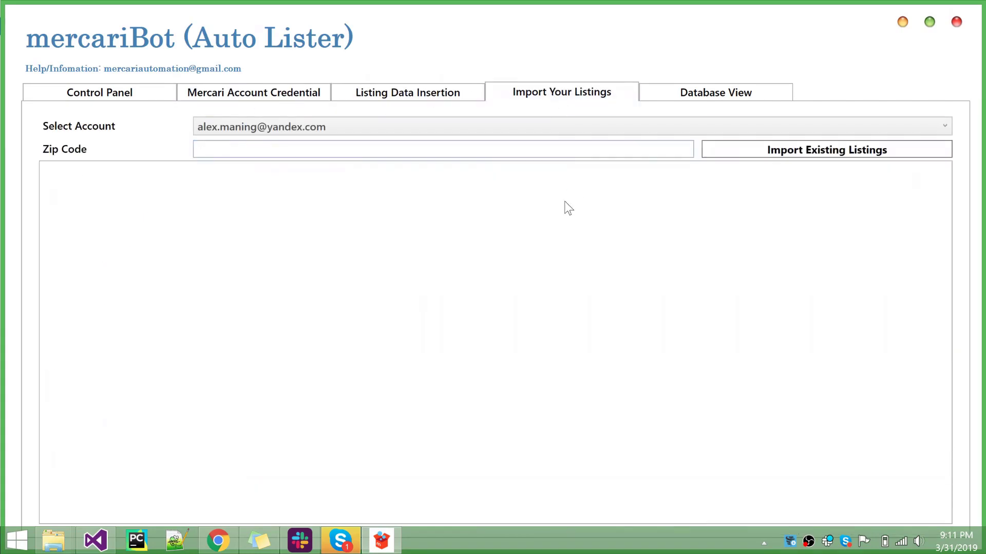